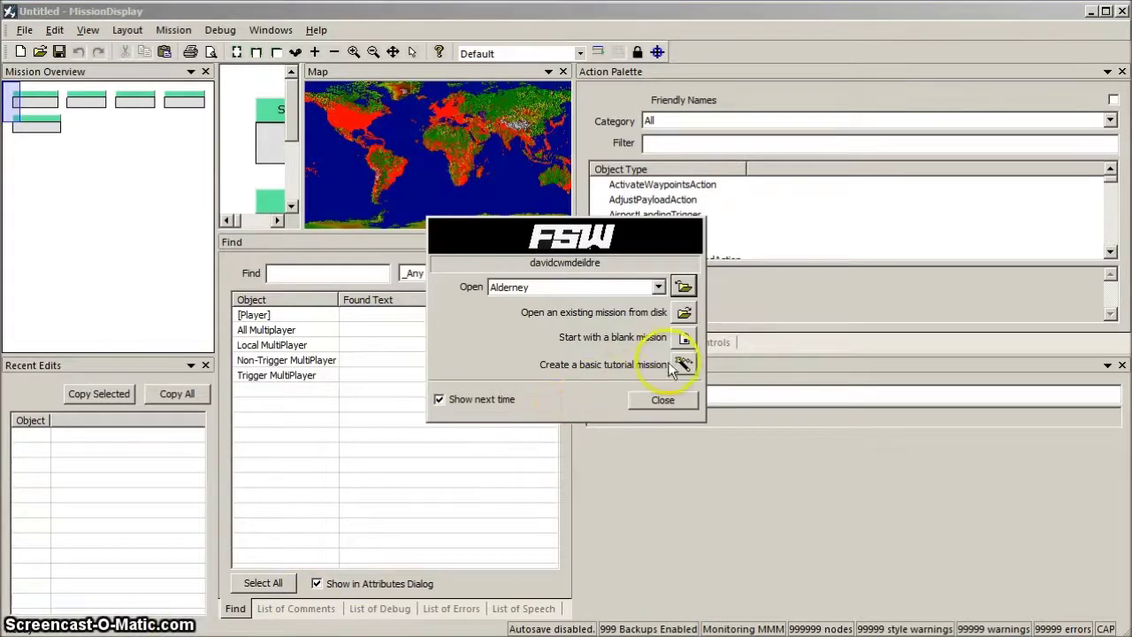
Start a basic airport-to-airport tutorial mission in the wizard
left_click(684, 364)
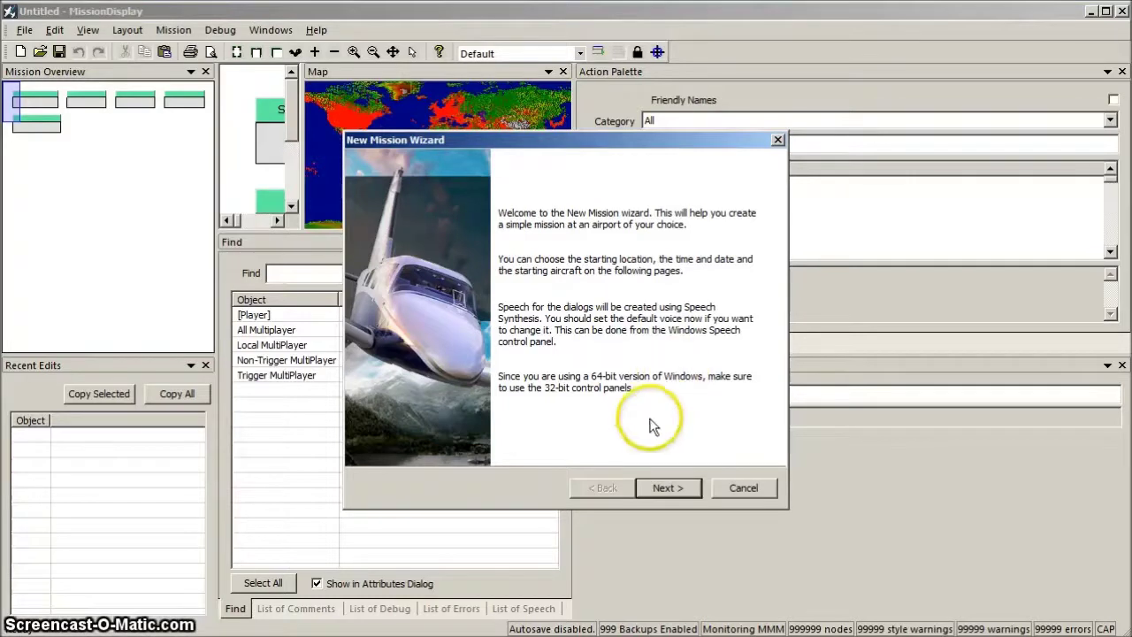
left_click(669, 488)
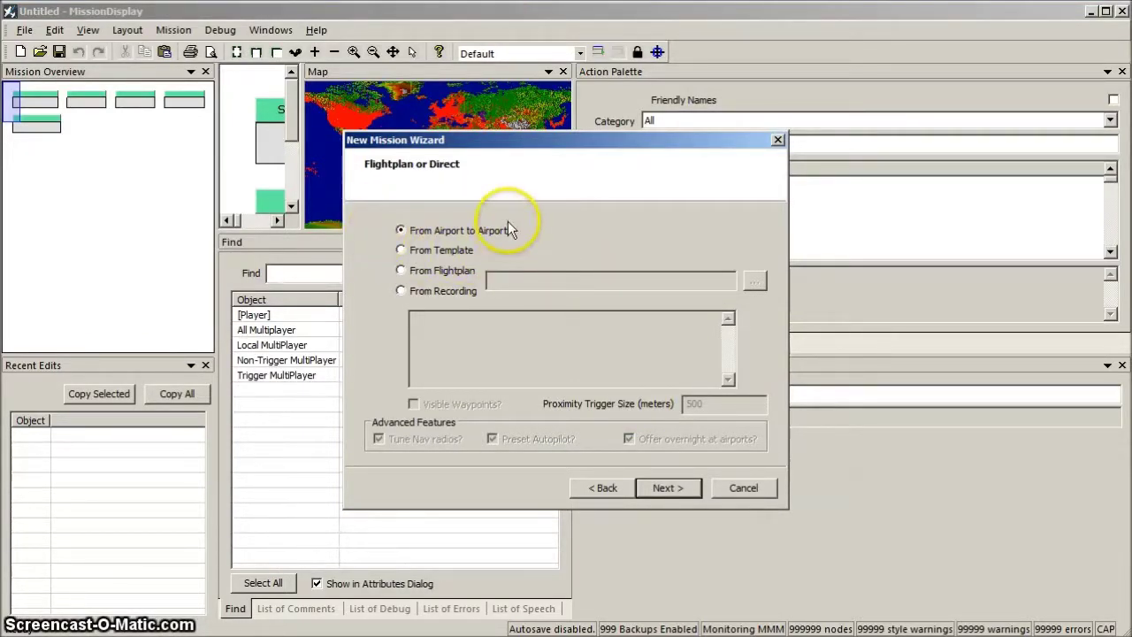
left_click(674, 489)
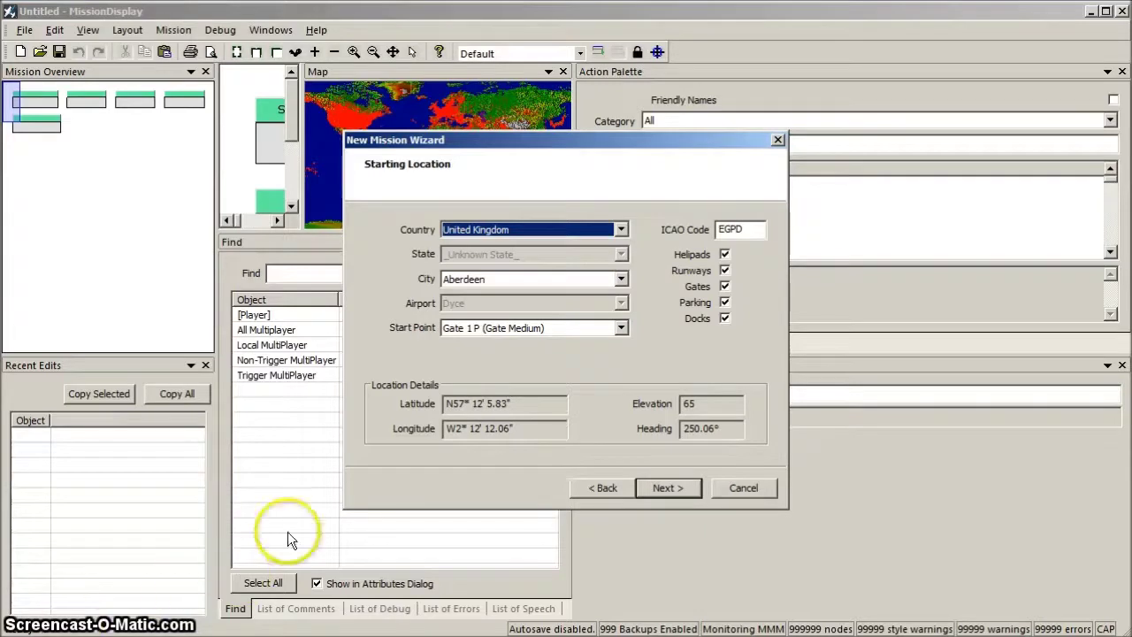
Set the departure to Runway 13 at Alderney, United Kingdom
left_click(621, 229)
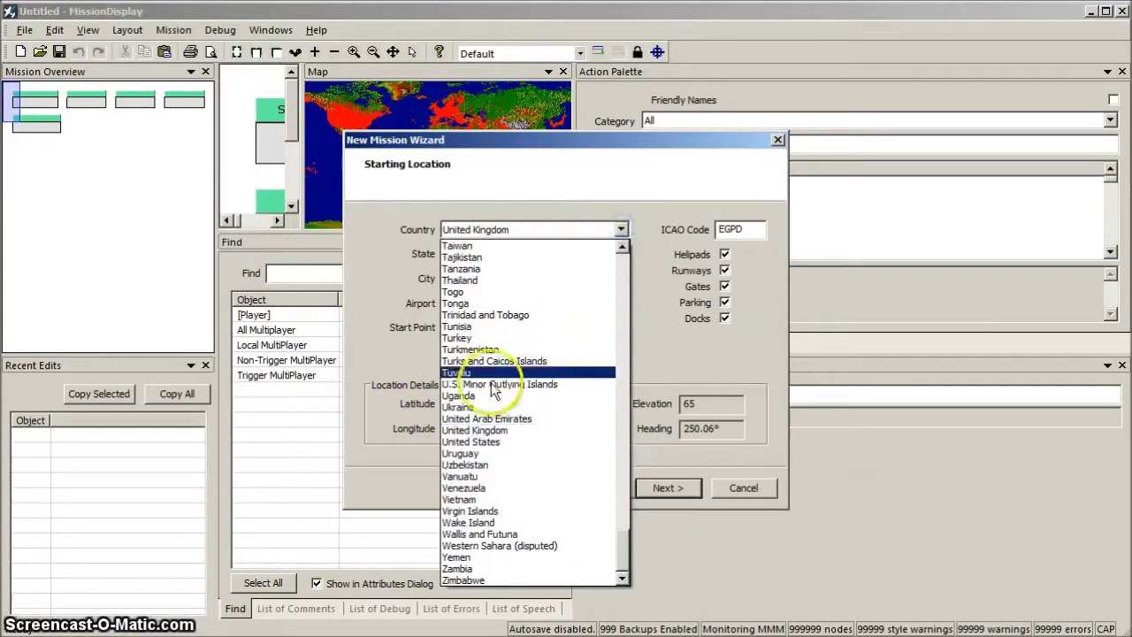
left_click(498, 430)
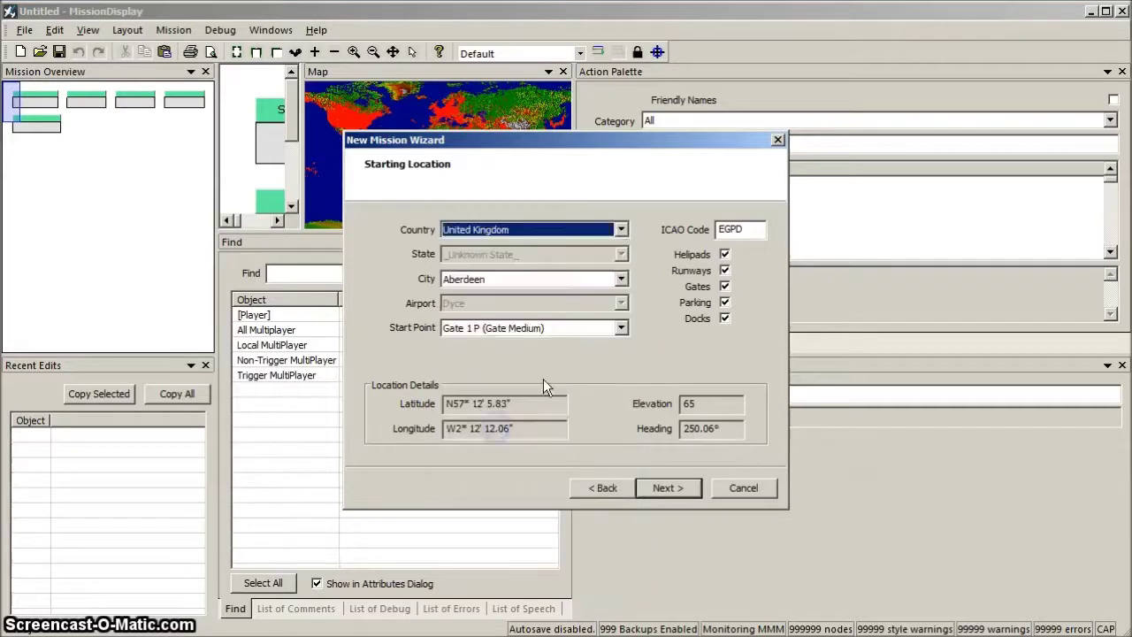
left_click(621, 280)
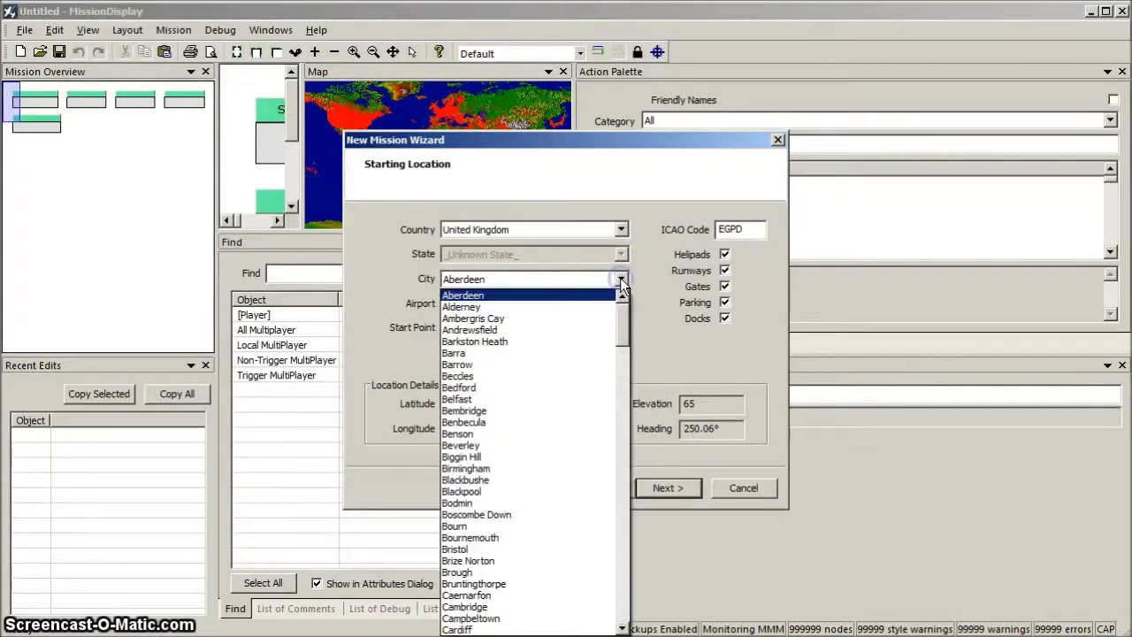
left_click(519, 307)
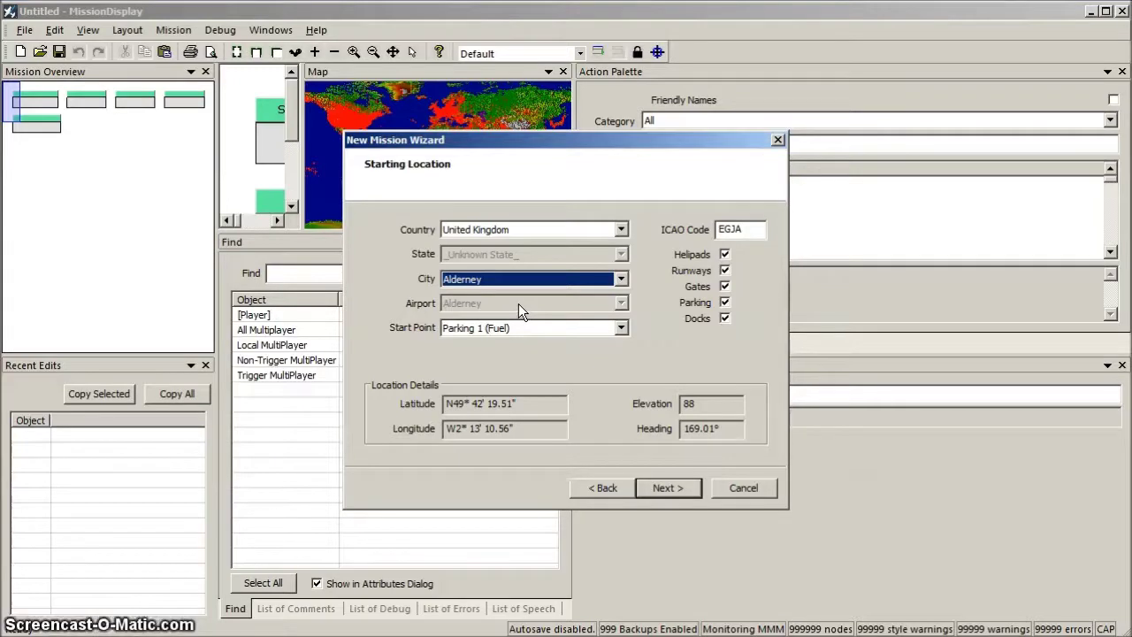
left_click(622, 328)
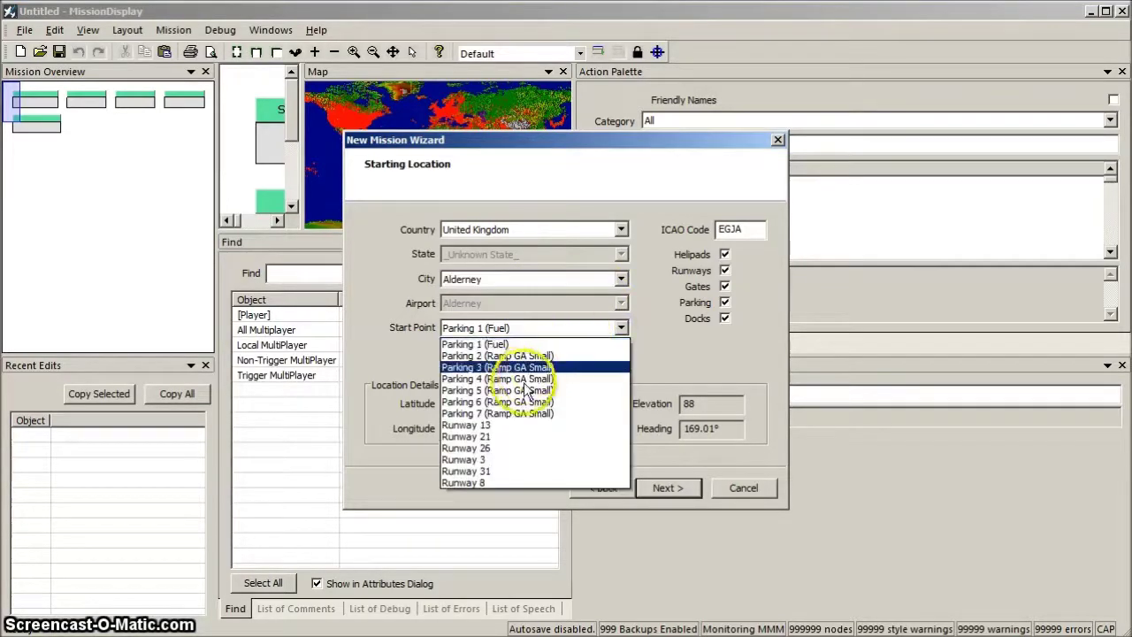
left_click(491, 426)
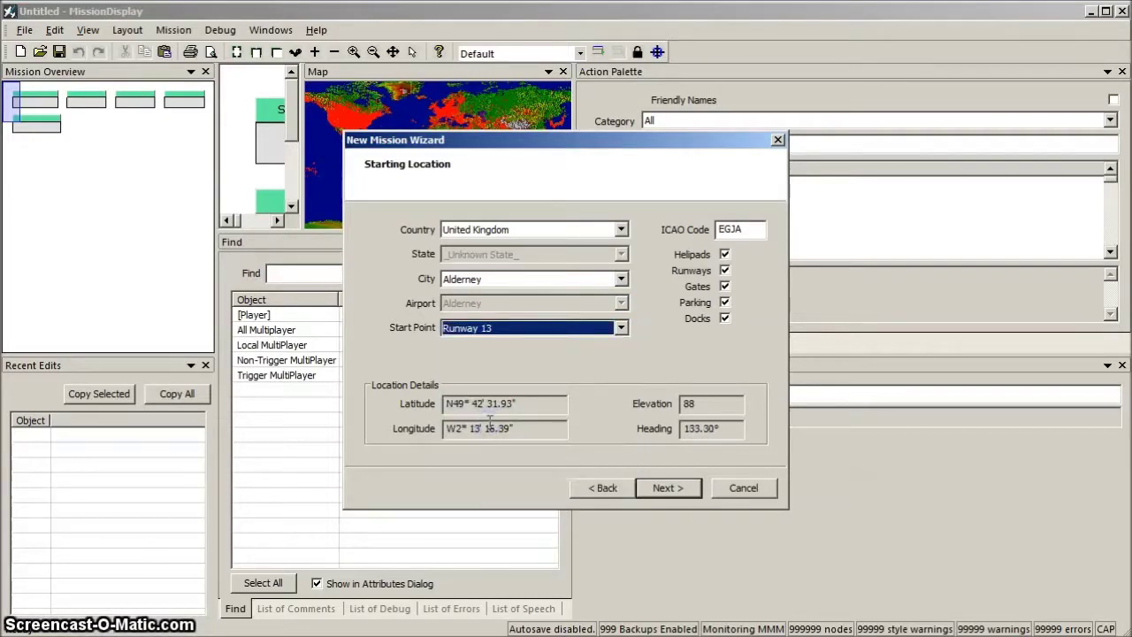
left_click(670, 490)
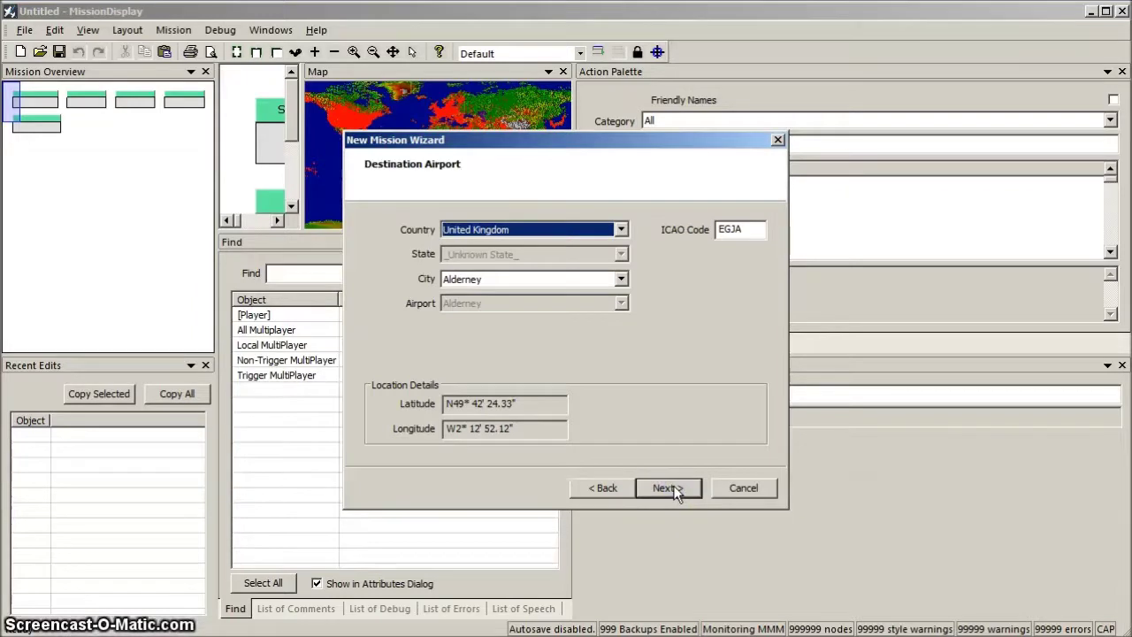
Choose Jersey as the destination city on the Destination Airport page
key("Tab")
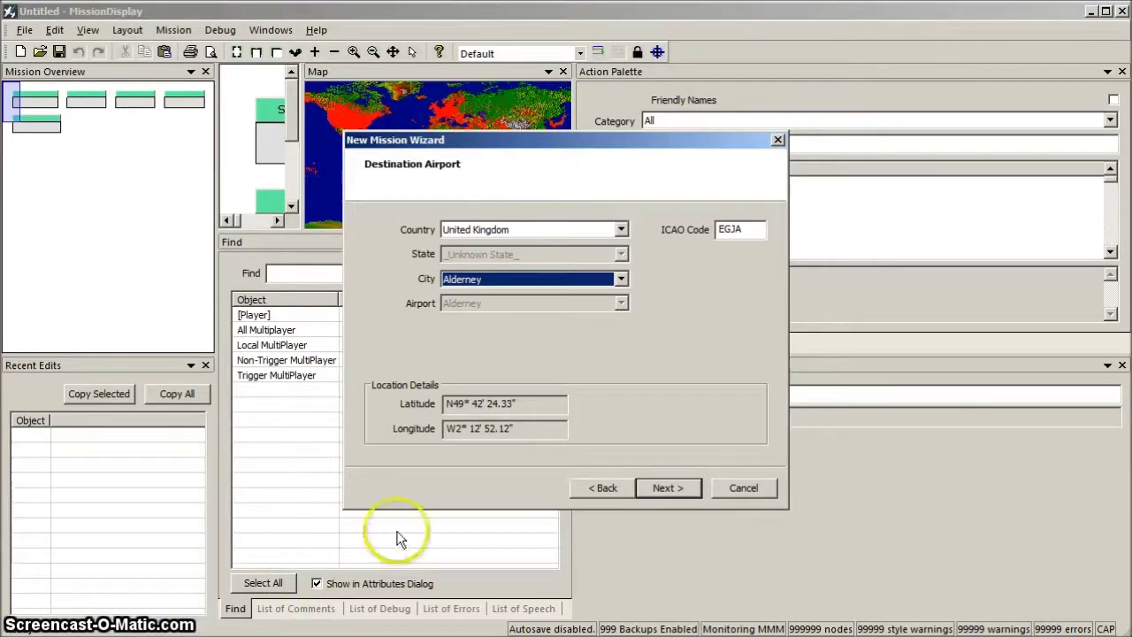
left_click(622, 279)
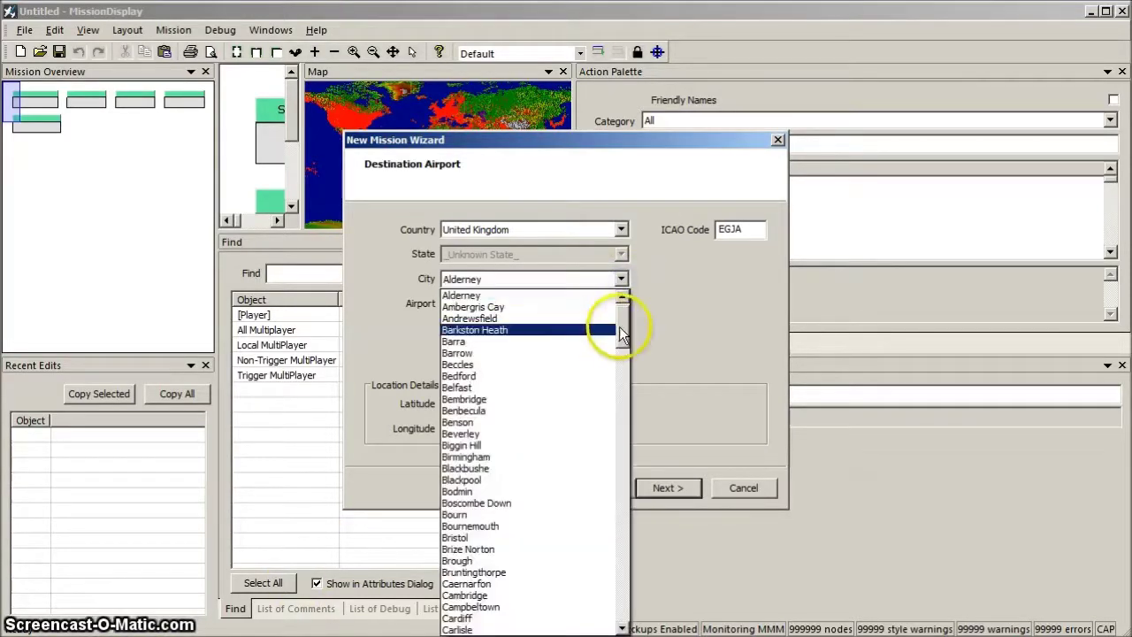
left_click_drag(619, 321, 622, 447)
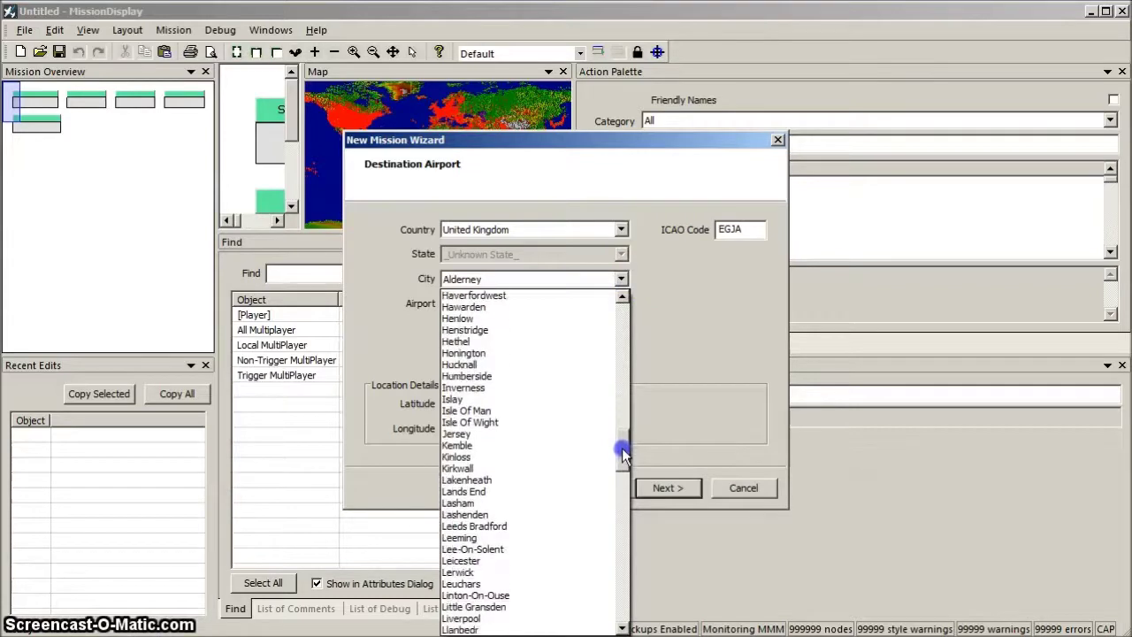
left_click(482, 434)
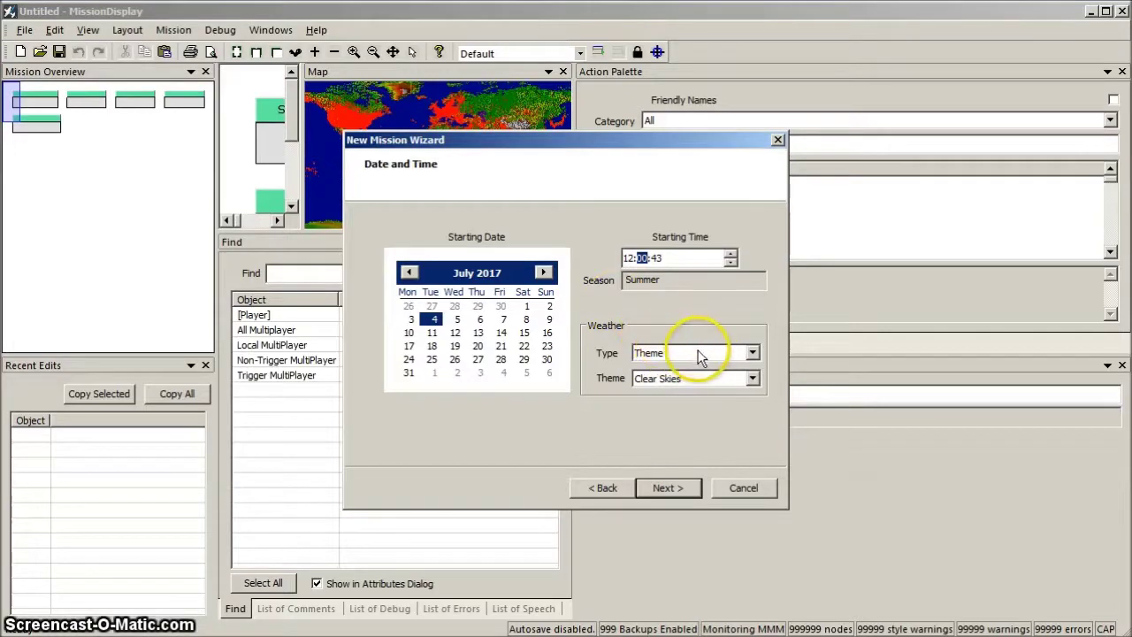
Set the mission weather theme to Clear Skies
left_click(752, 378)
left_click(728, 409)
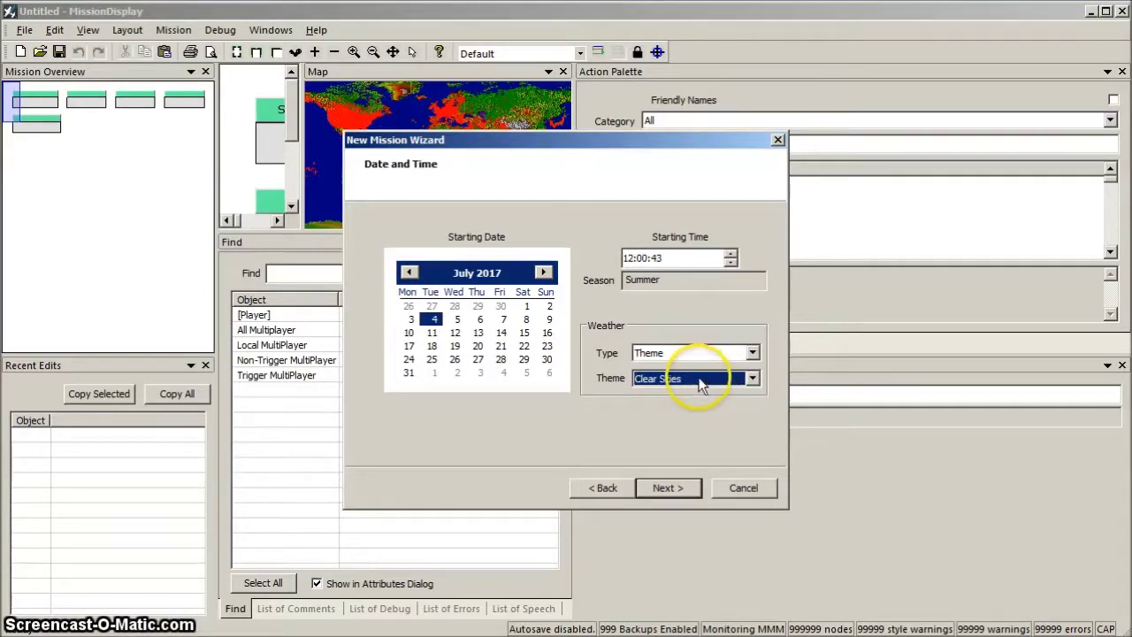
left_click(672, 492)
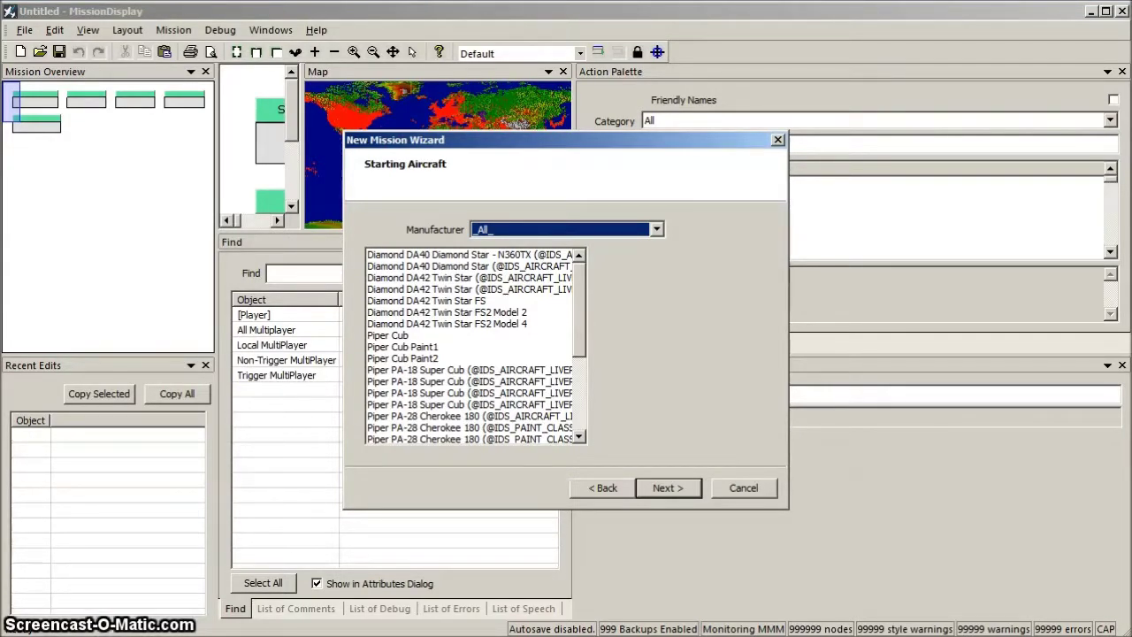
Select the Piper PA-34 Seneca V as the starting aircraft
left_click(578, 300)
left_click_drag(578, 300, 581, 362)
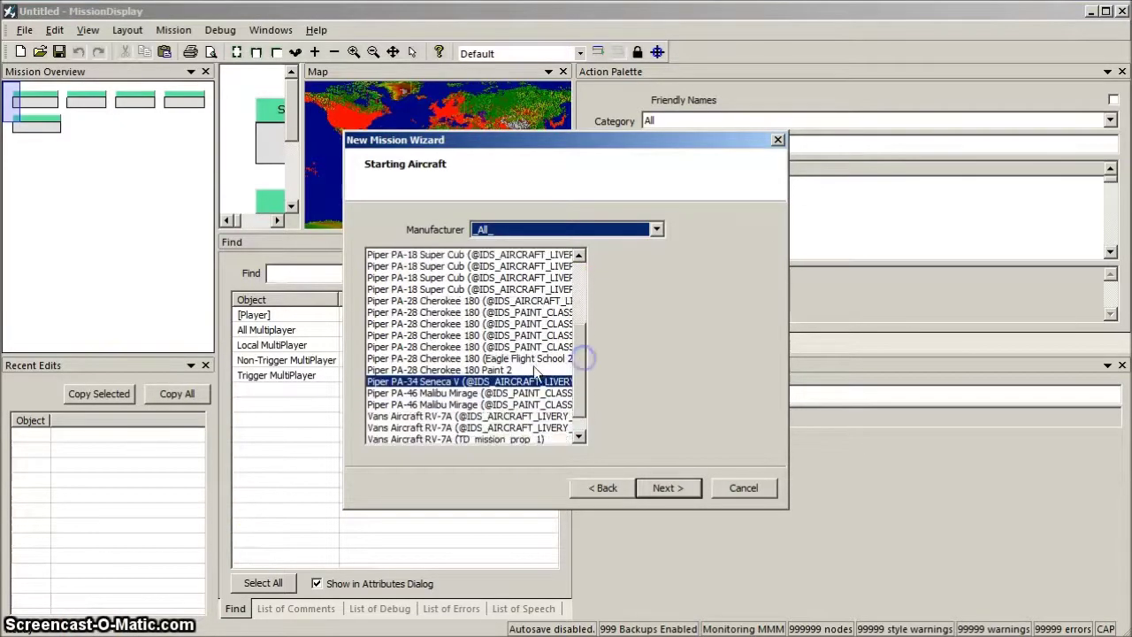
left_click(526, 383)
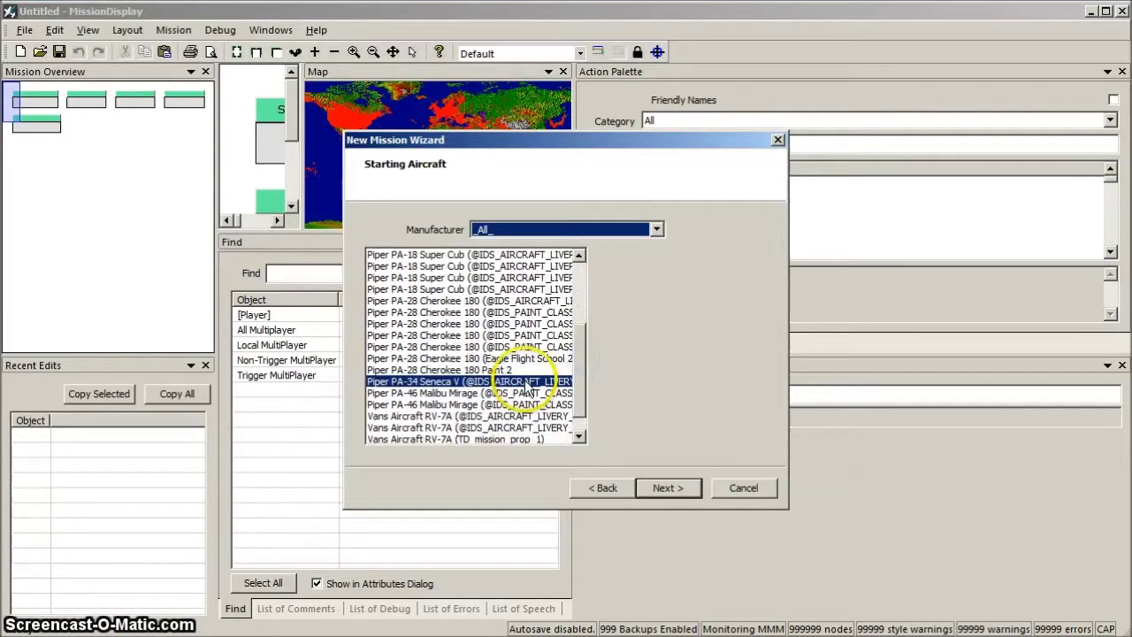
left_click(674, 489)
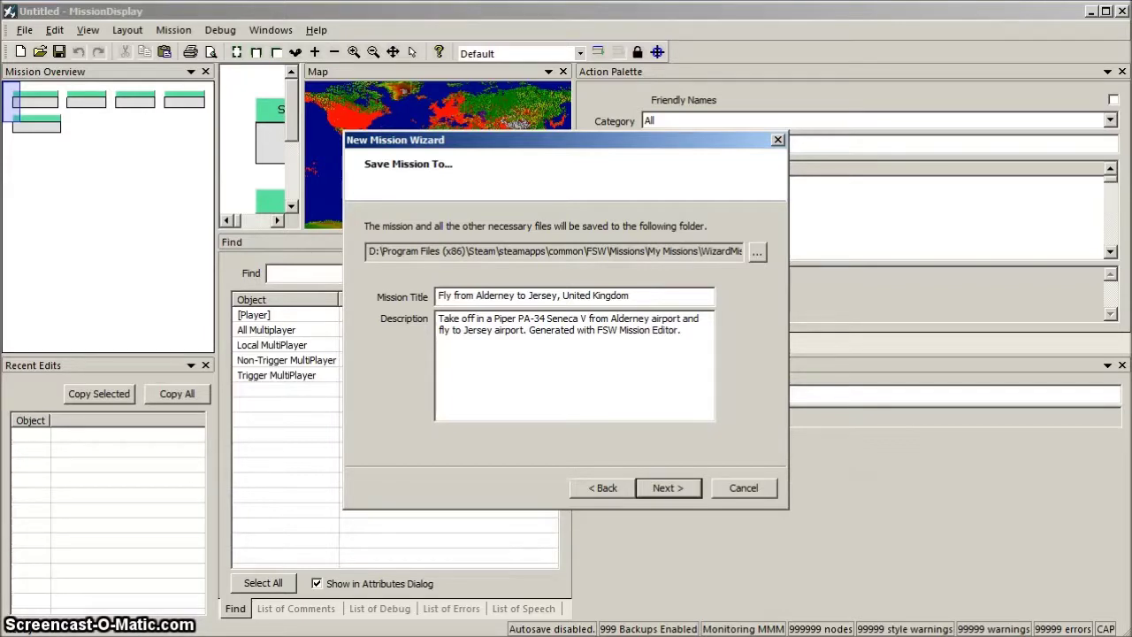
Keep the 'Fly from Alderney to Jersey' title and description, then finish generating the mission
left_click(674, 491)
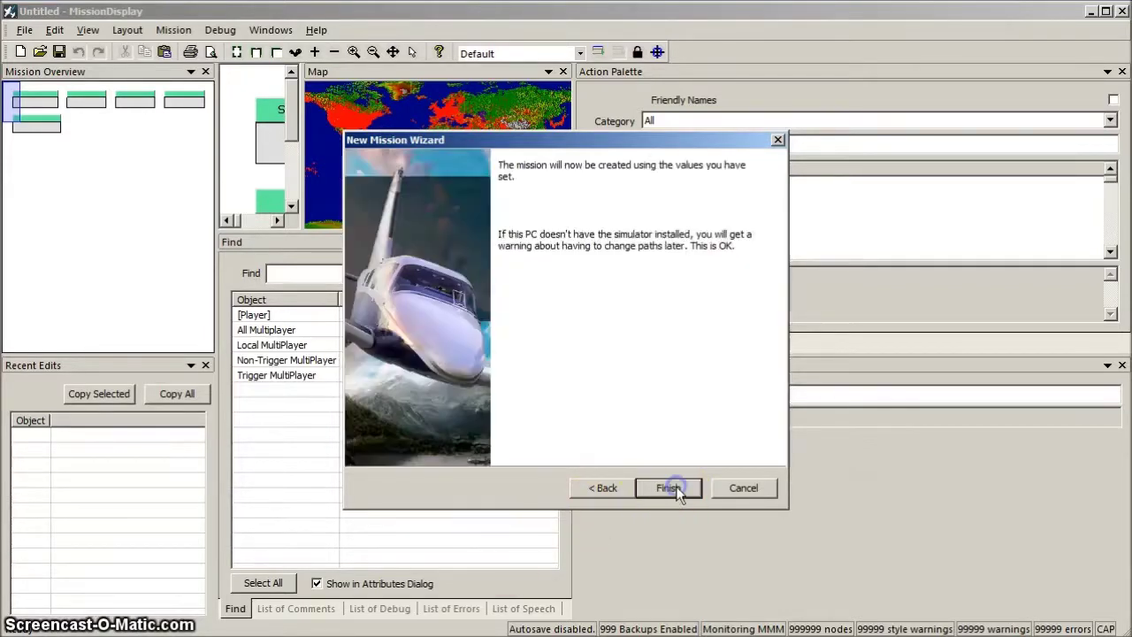
left_click(677, 490)
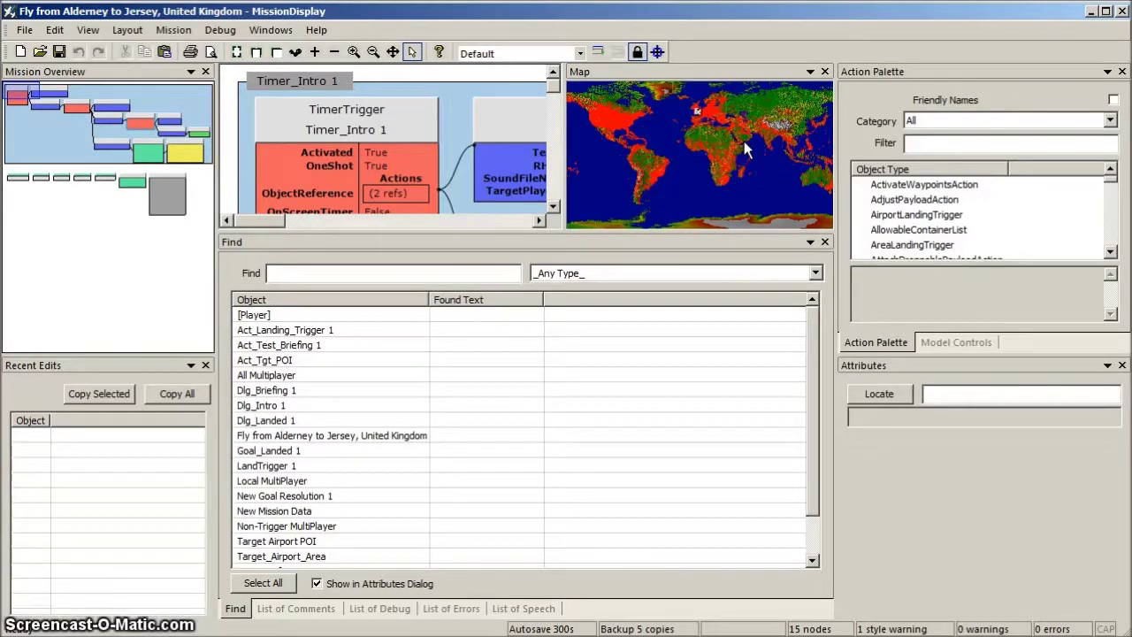
Run an empty search in the Find panel to list all 15 mission objects
left_click(592, 412)
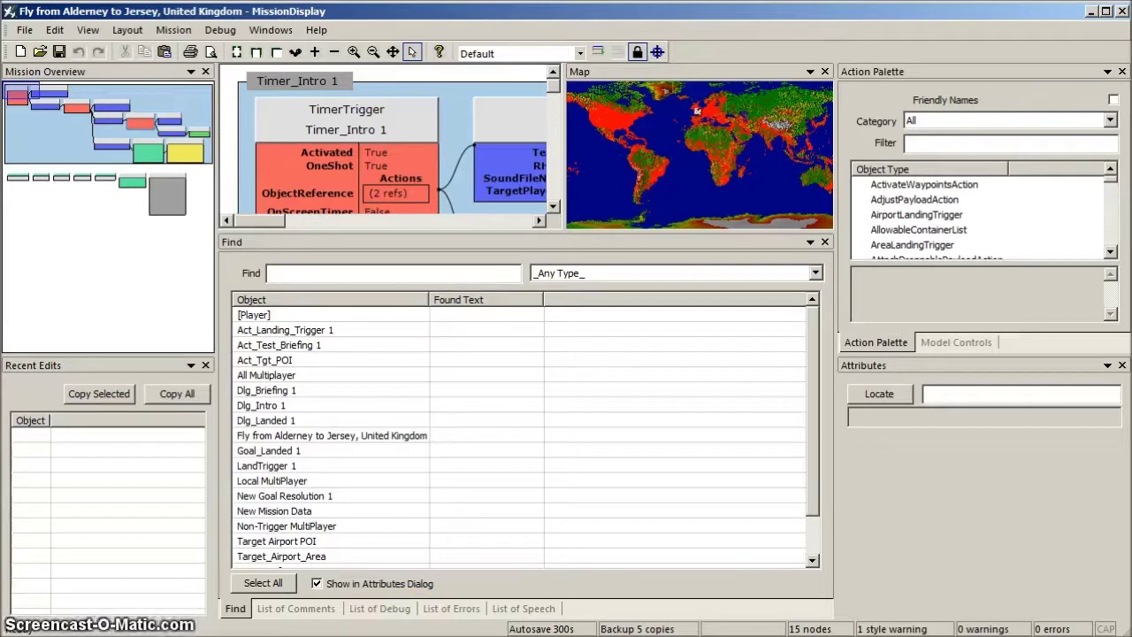
left_click(34, 626)
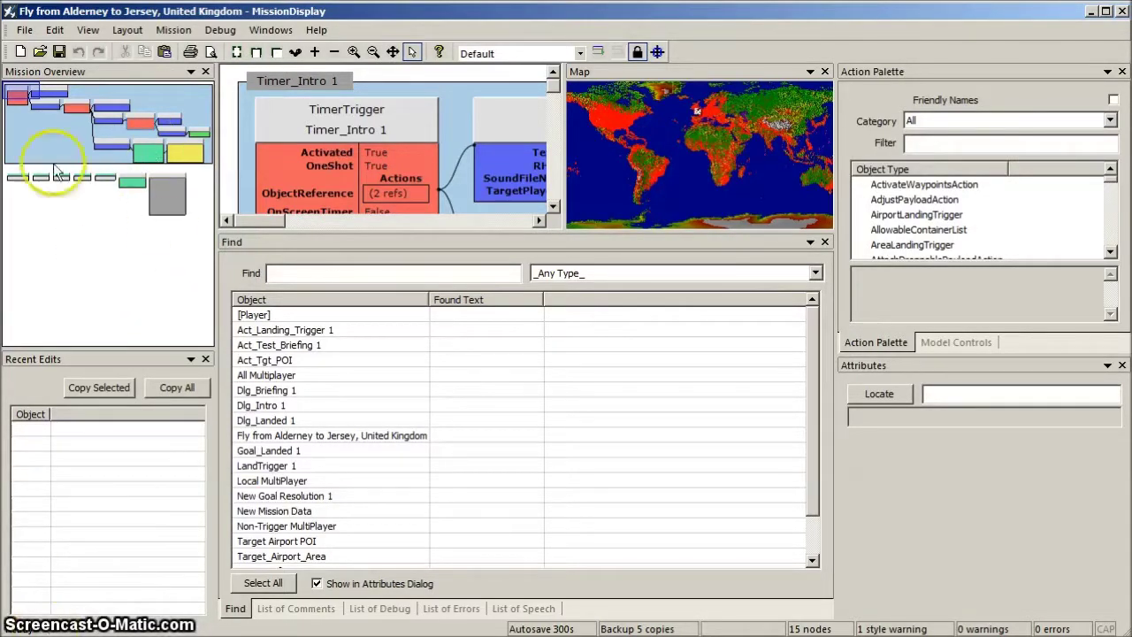
Hide the Overview, Recent Edits and Map panels via the Windows menu
left_click(264, 34)
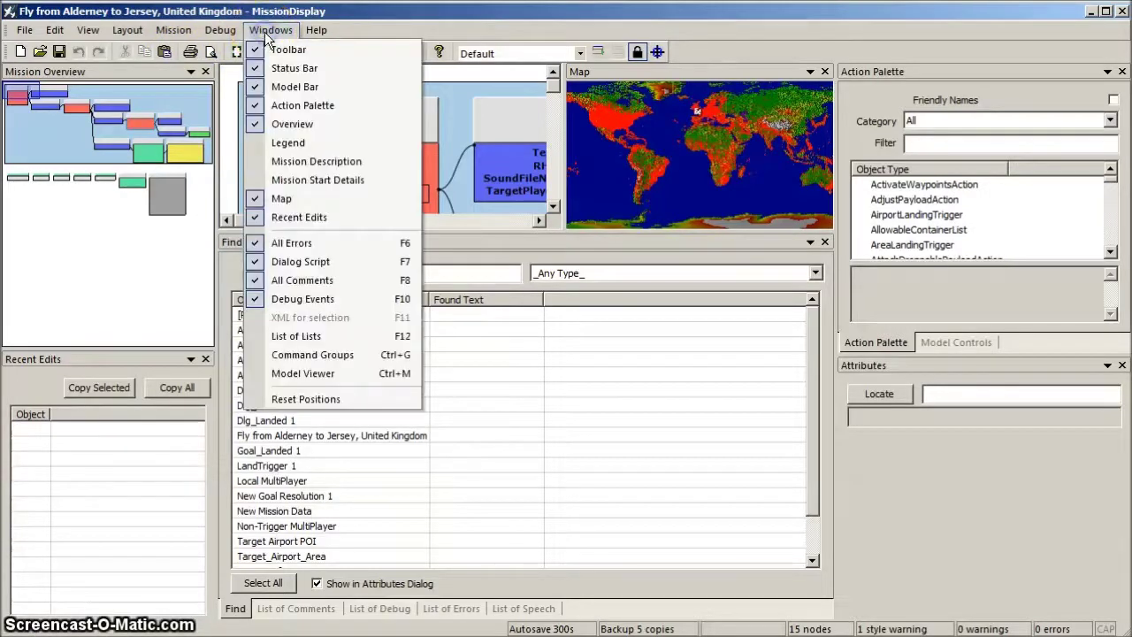
left_click(304, 120)
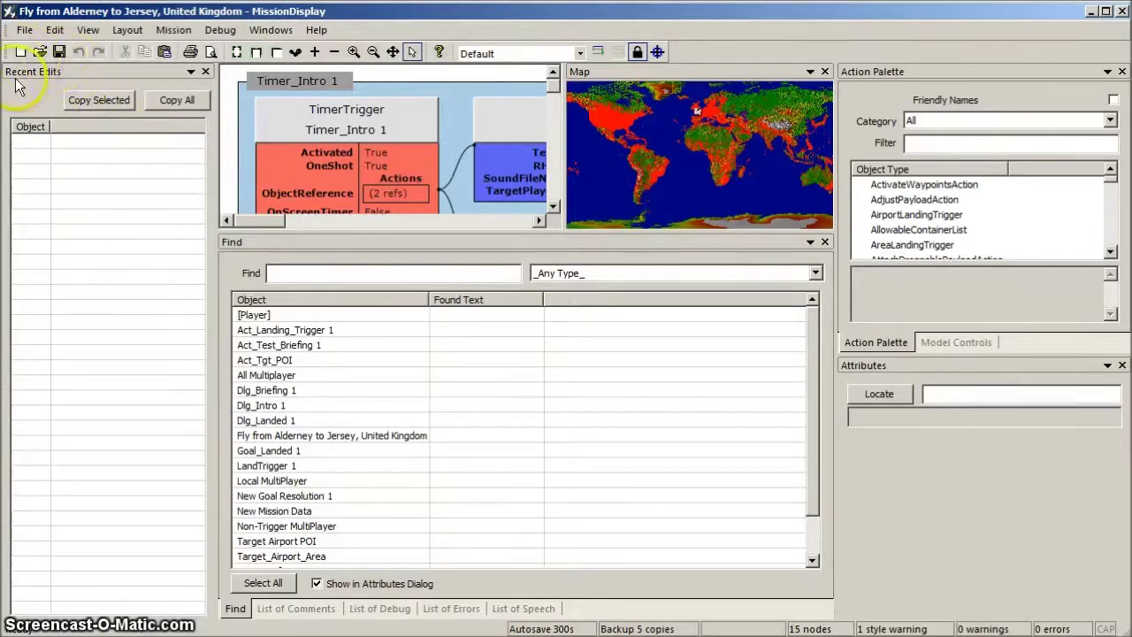
left_click(271, 30)
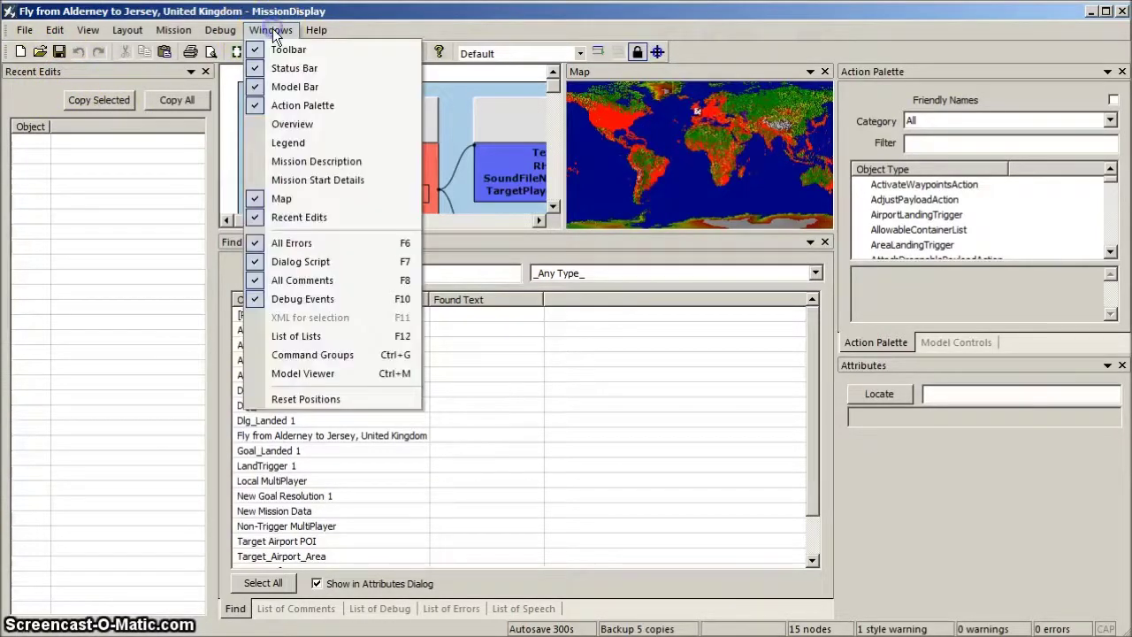
left_click(302, 215)
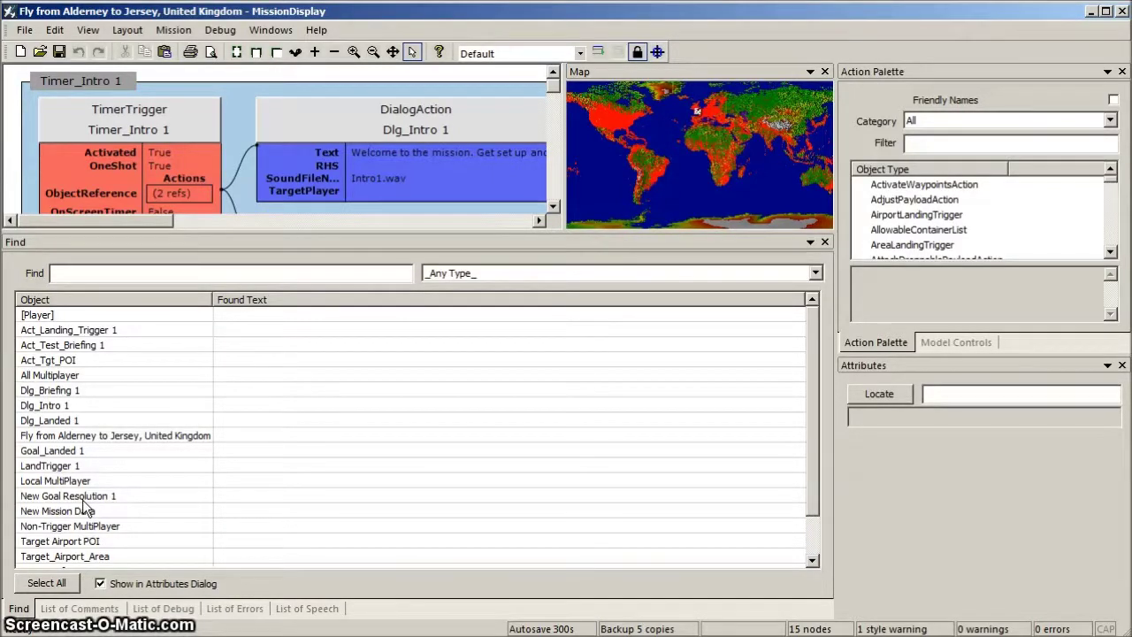
left_click(273, 30)
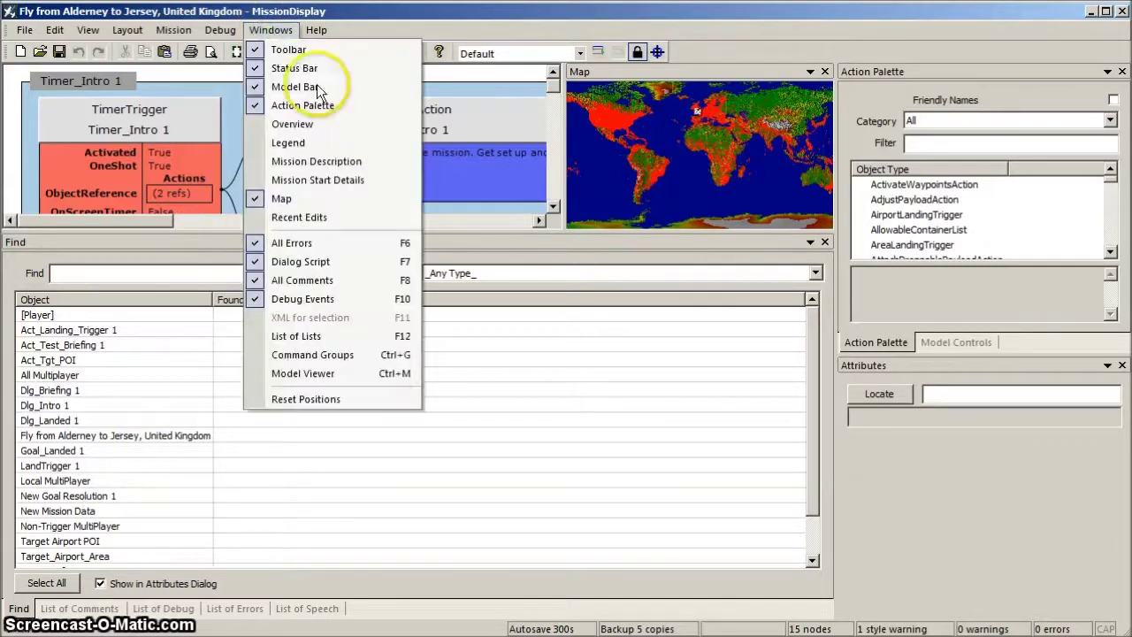
left_click(287, 198)
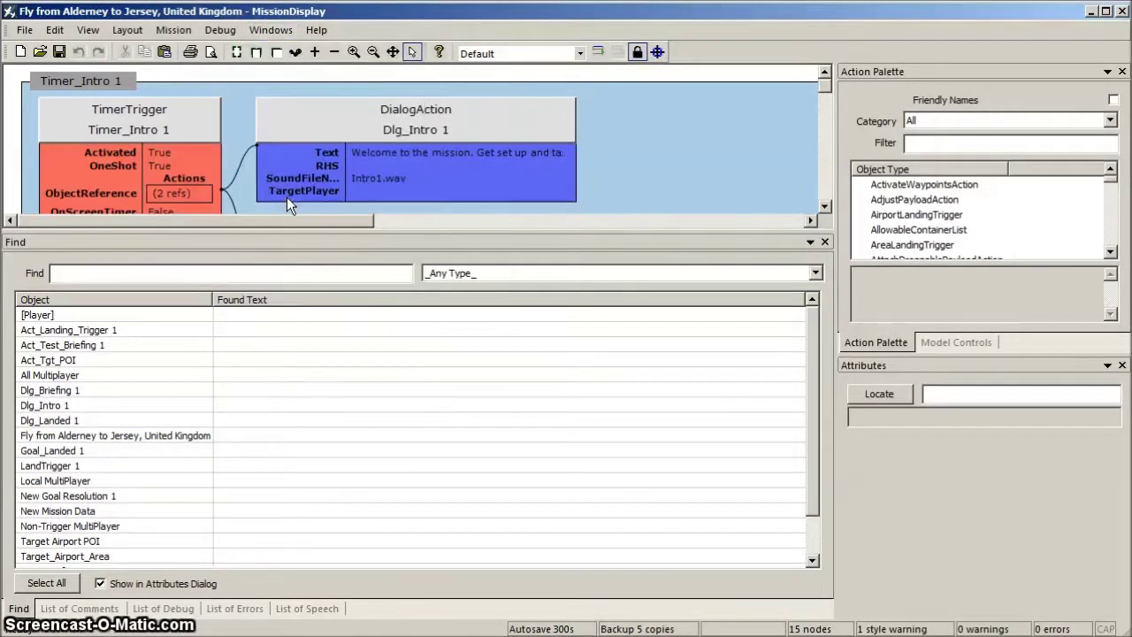
left_click(369, 276)
left_click(352, 496)
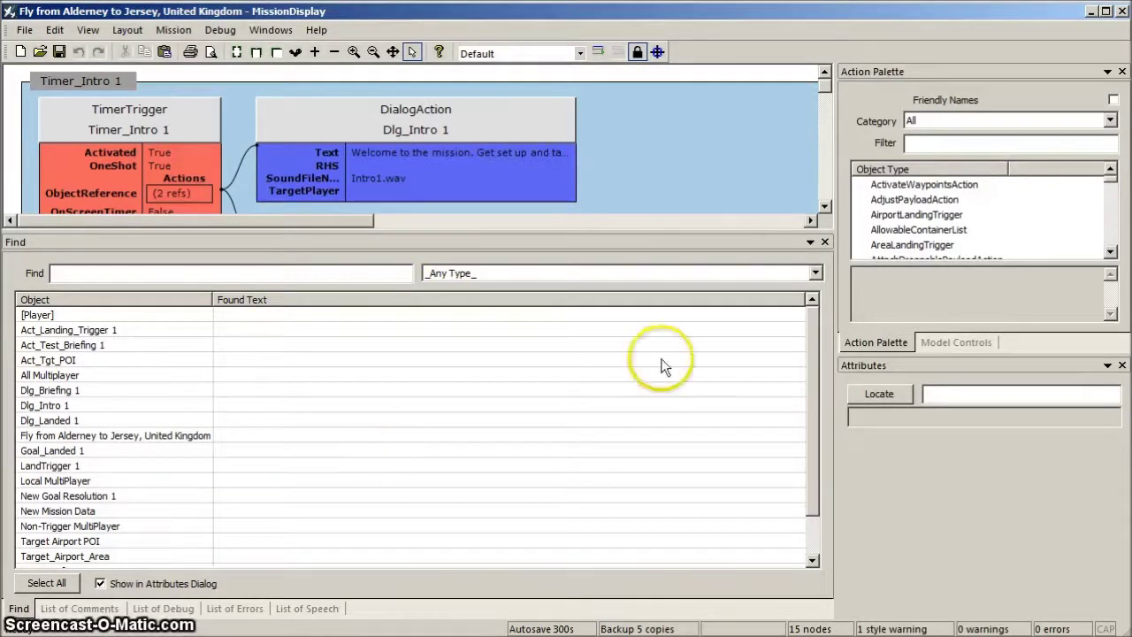
Close the Find panel and switch to the All Errors list
left_click(825, 241)
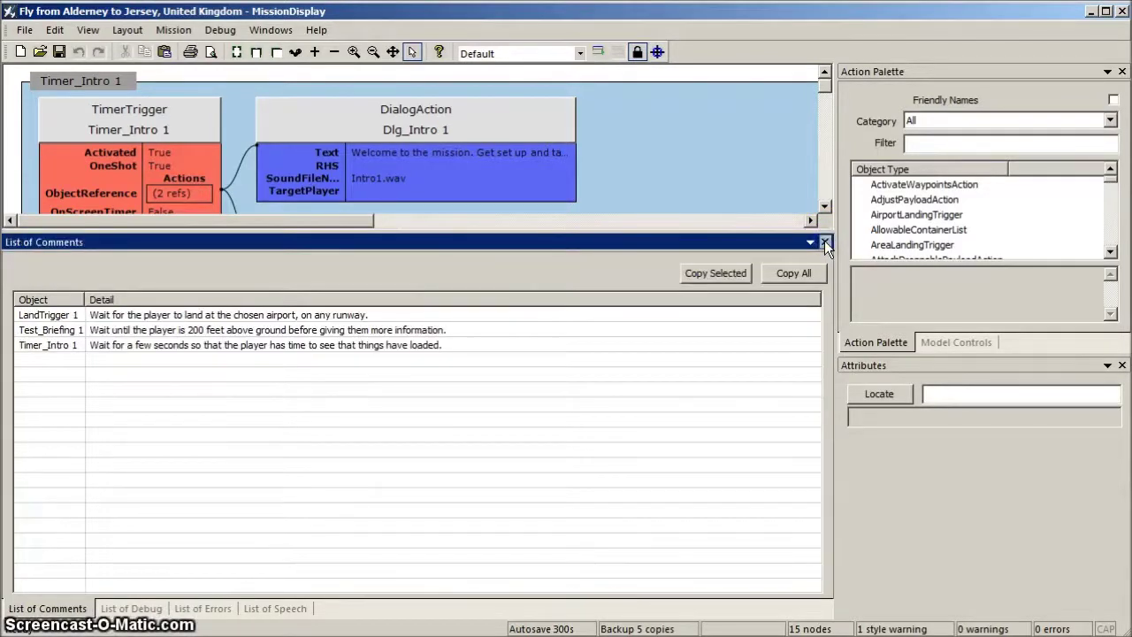
left_click(475, 558)
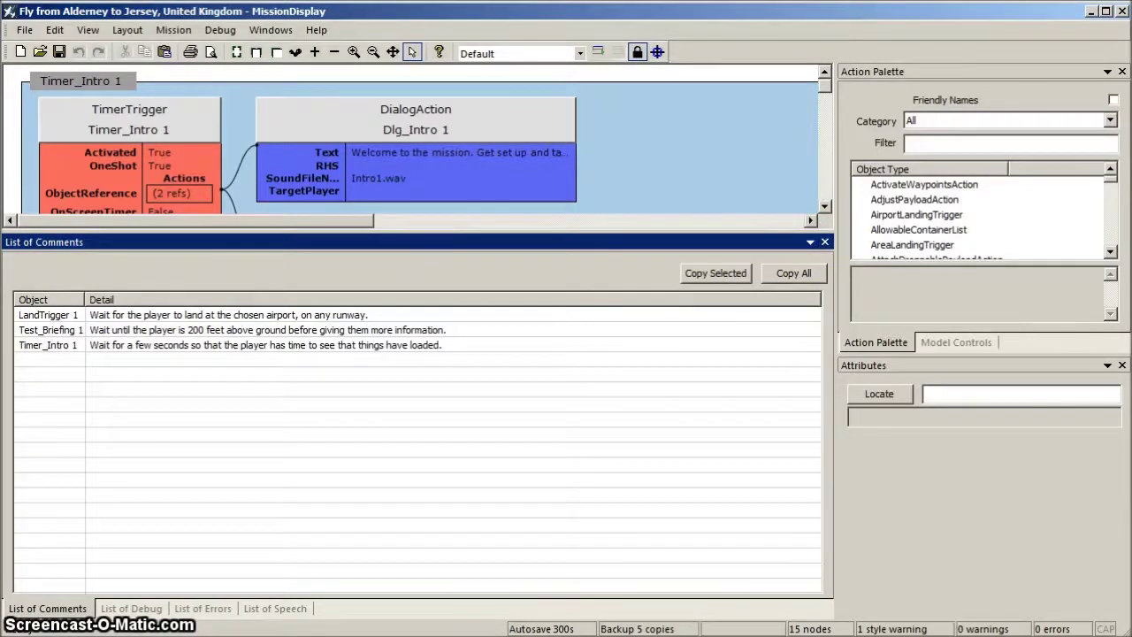
left_click(203, 608)
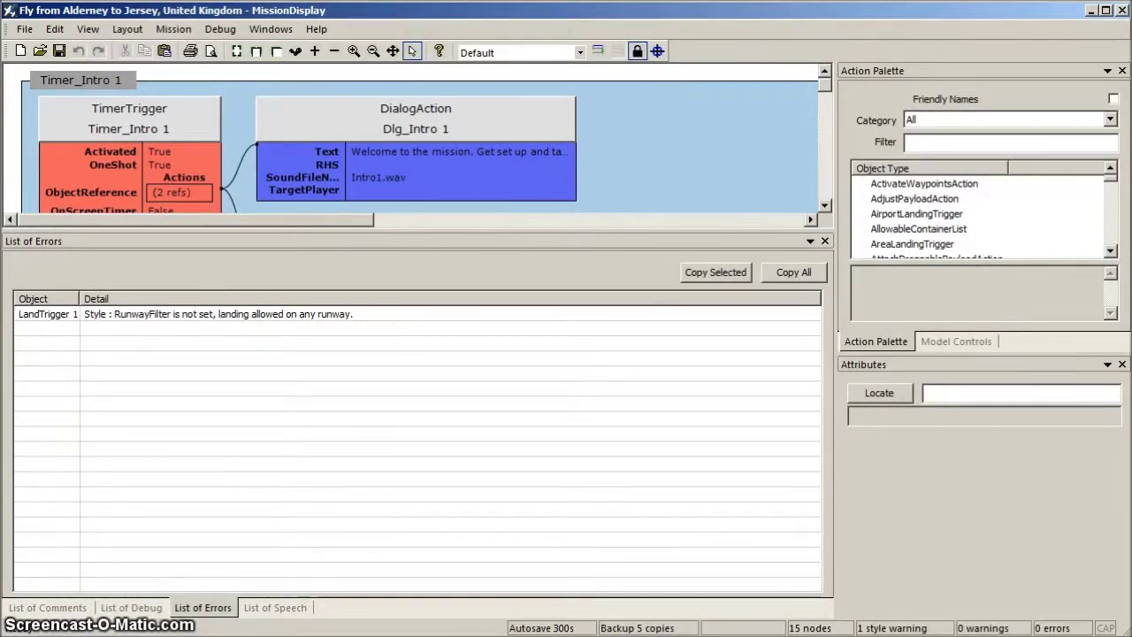
Hide the All Errors, Dialog Script, Debug Events and All Comments panels
left_click(270, 28)
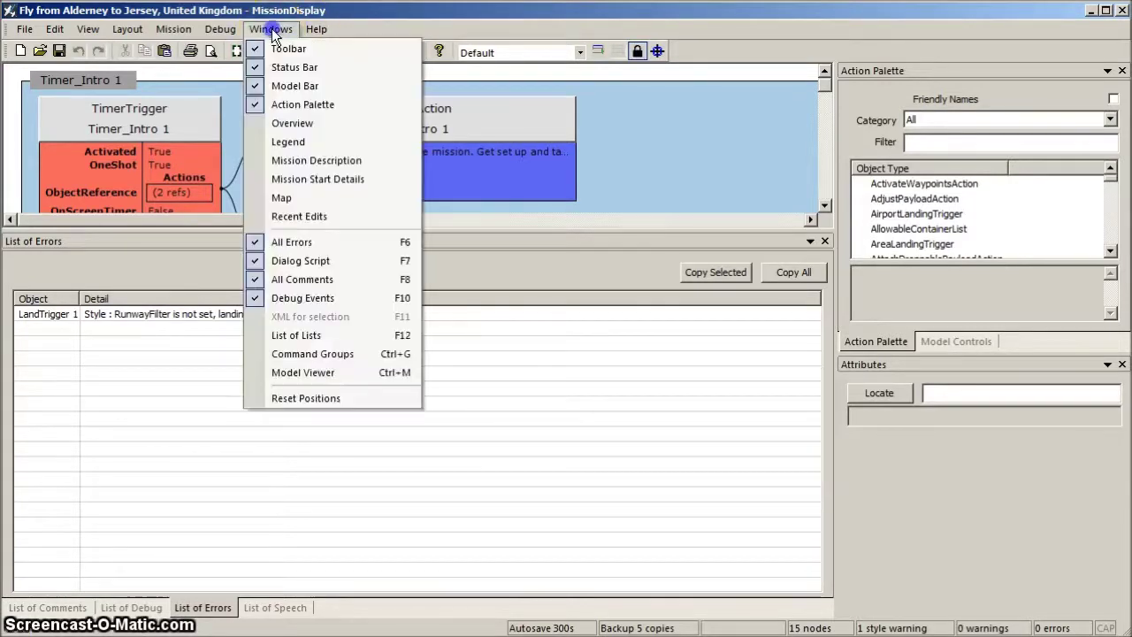
left_click(294, 241)
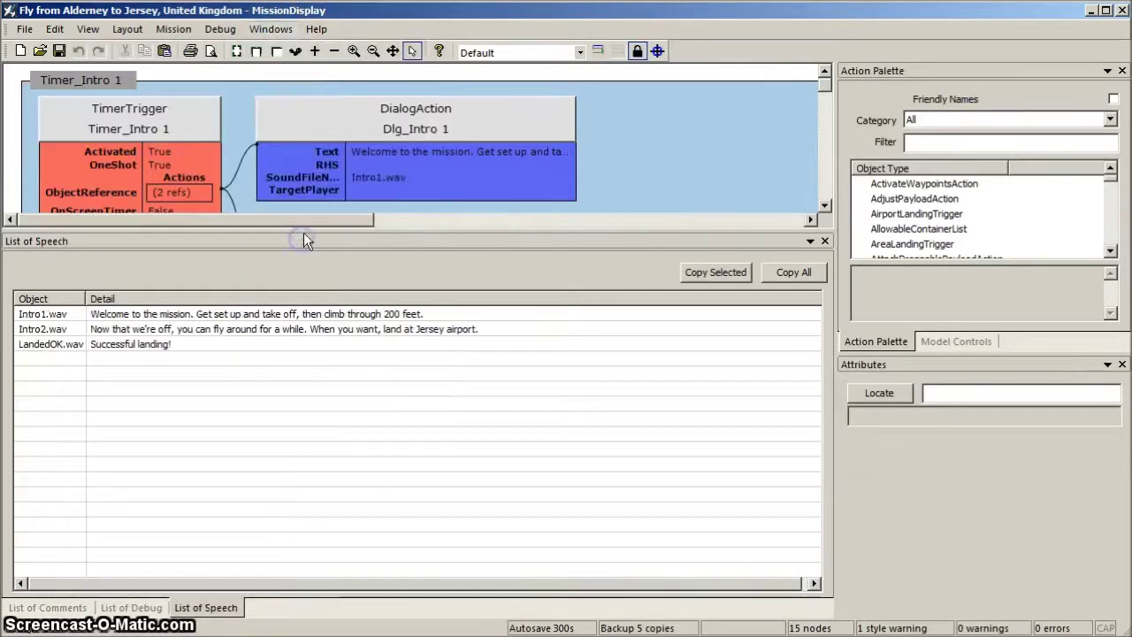
left_click(290, 31)
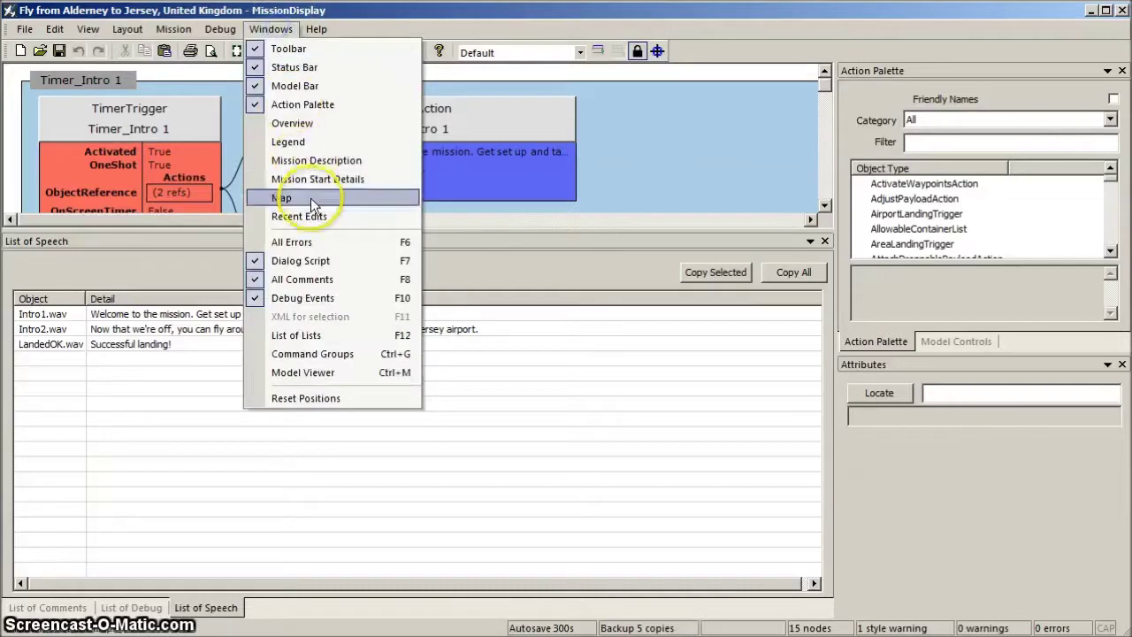
left_click(305, 261)
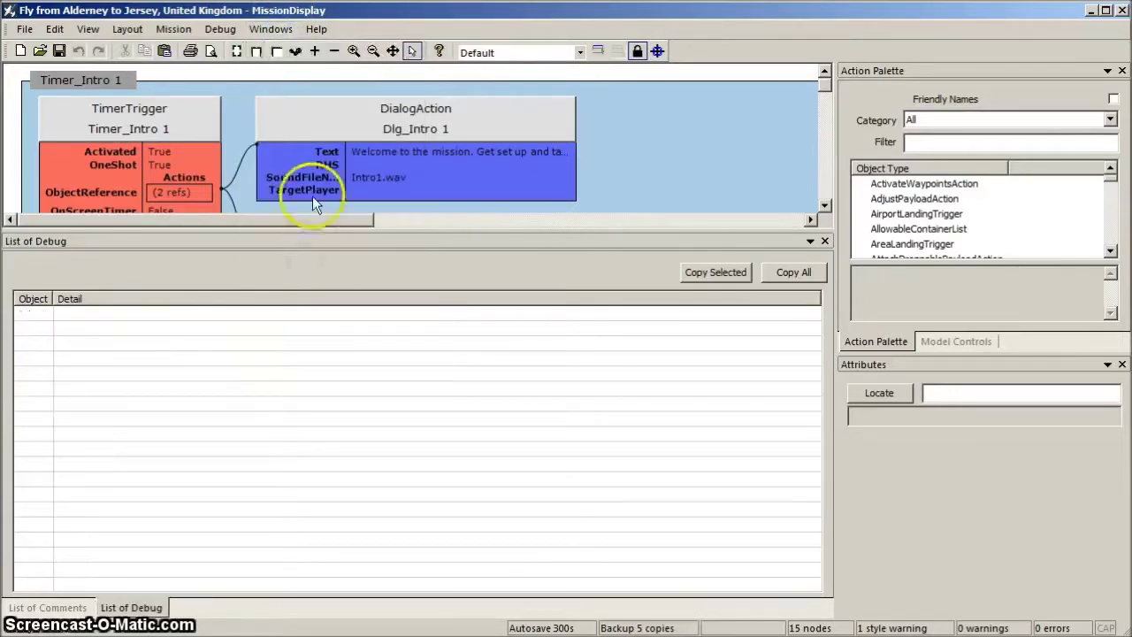
left_click(287, 34)
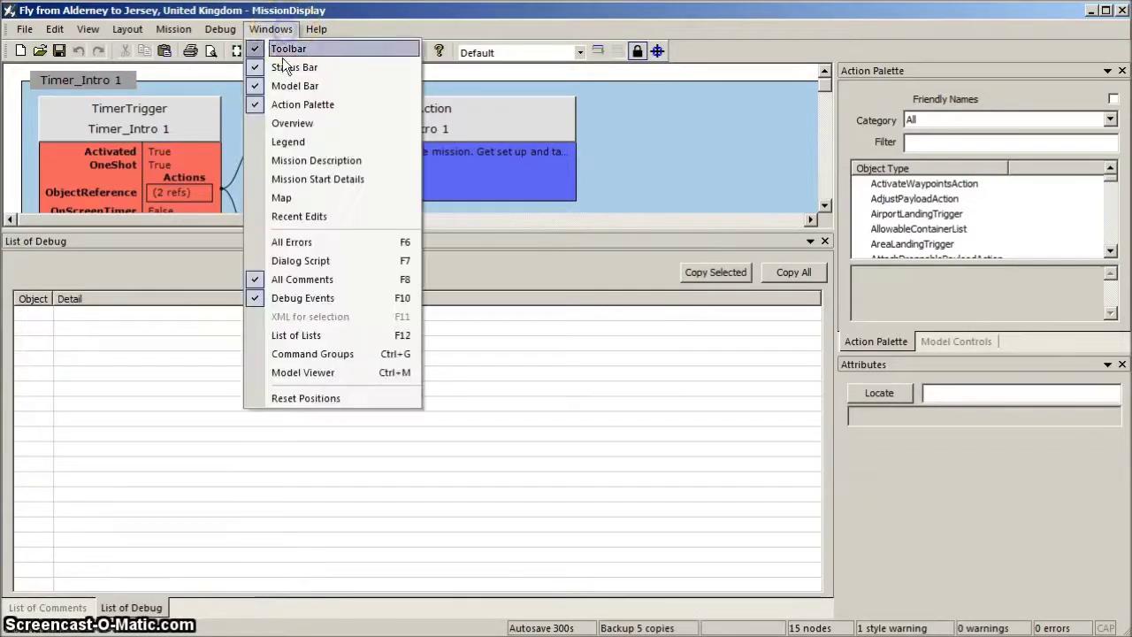
left_click(297, 292)
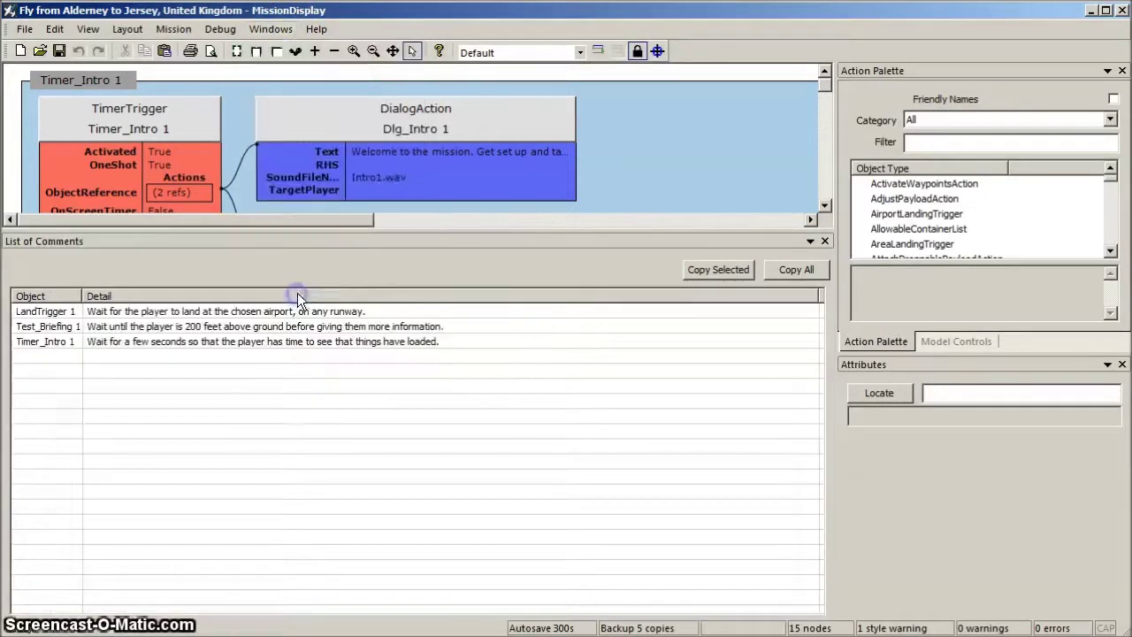
left_click(274, 30)
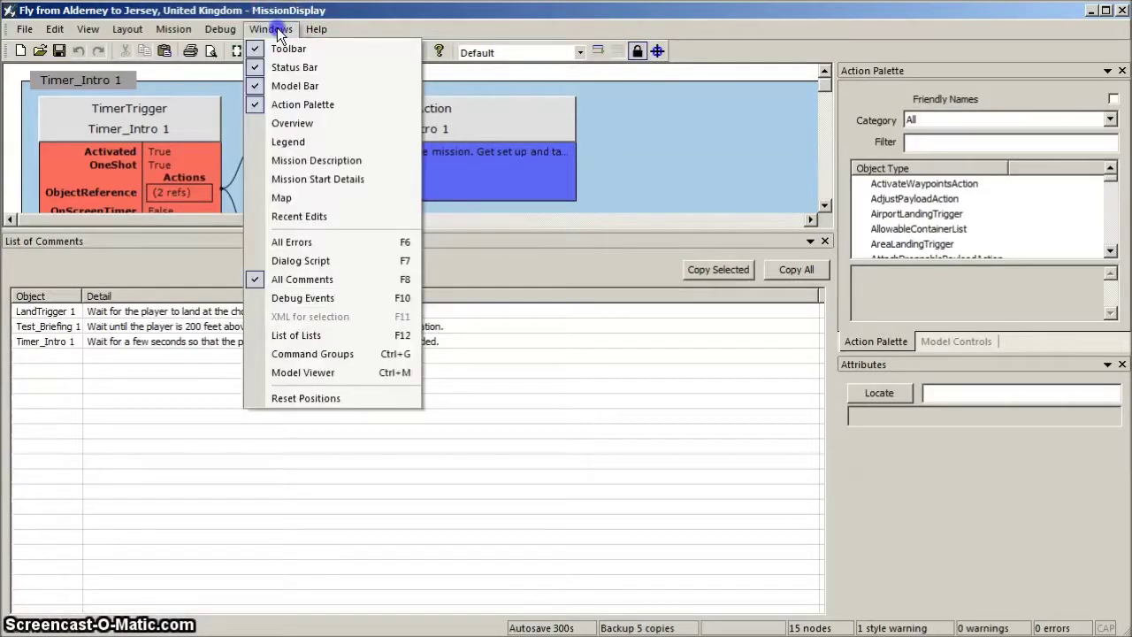
left_click(299, 281)
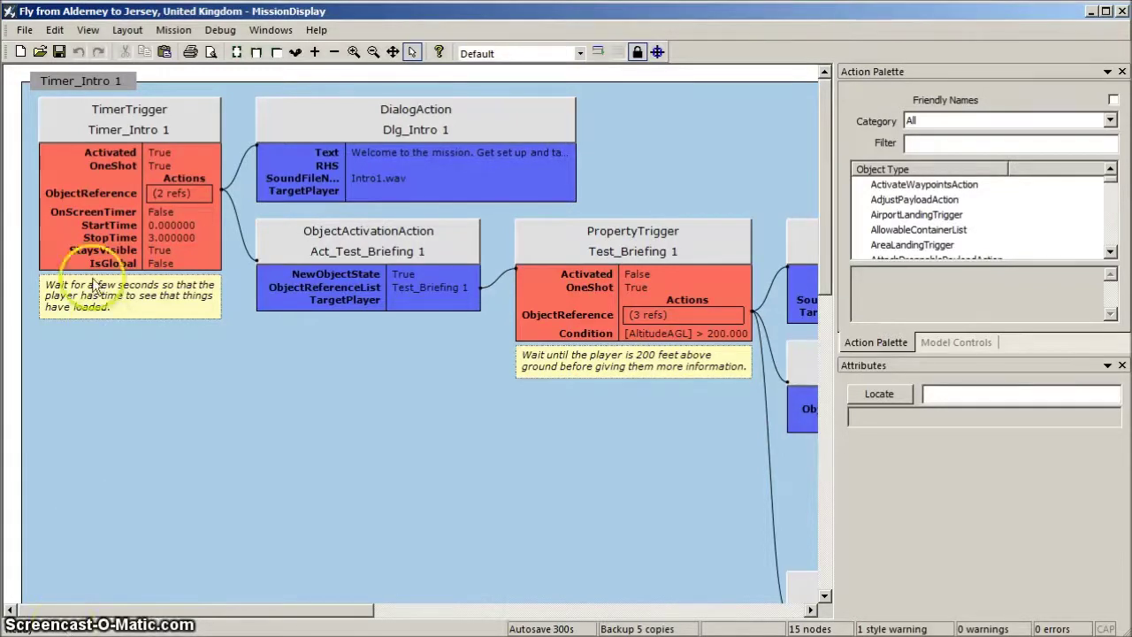
left_click(333, 53)
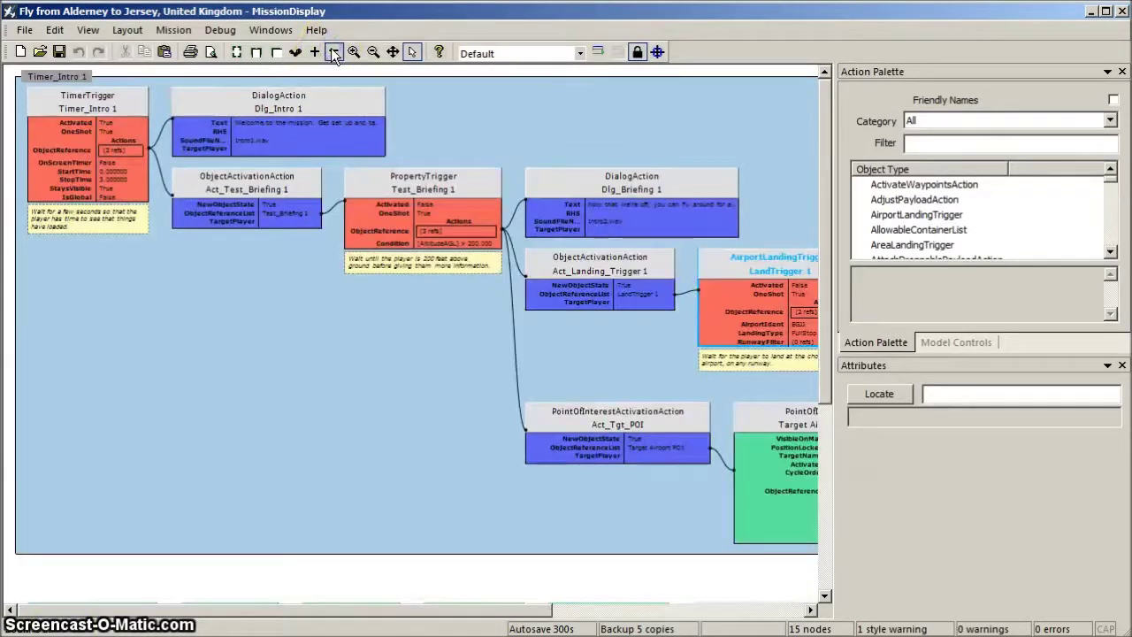
left_click(334, 54)
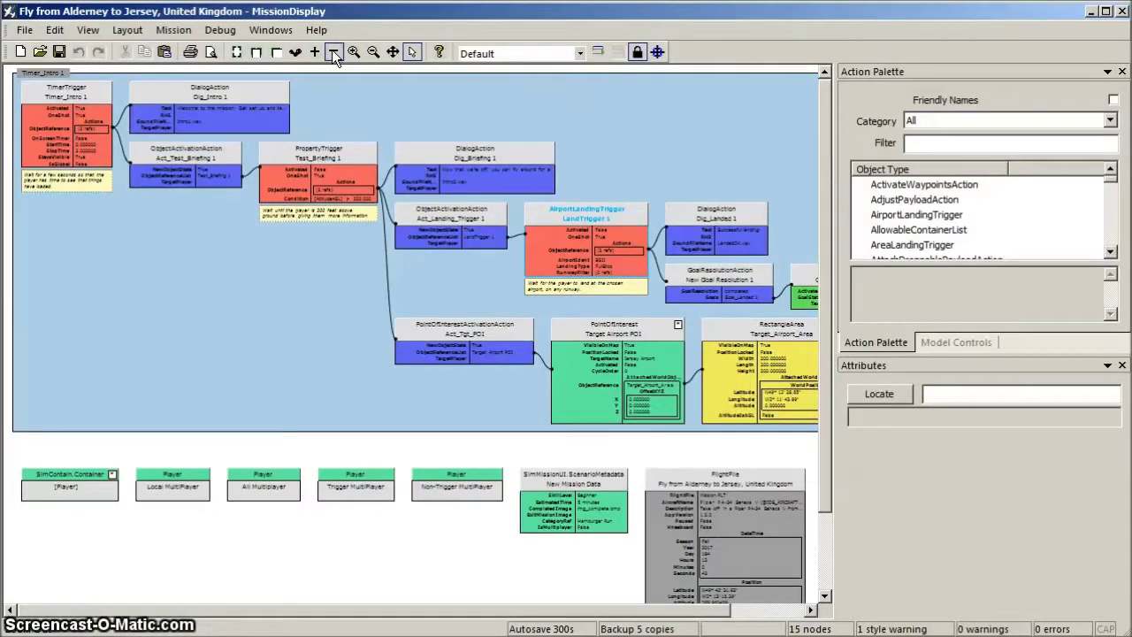
left_click(315, 53)
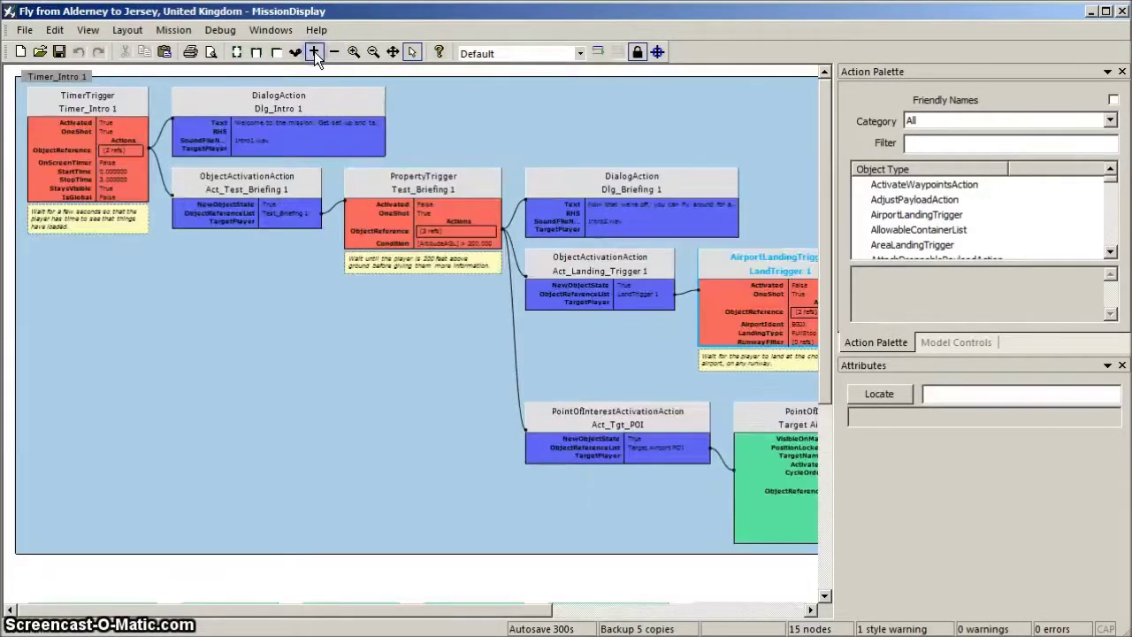
left_click(315, 52)
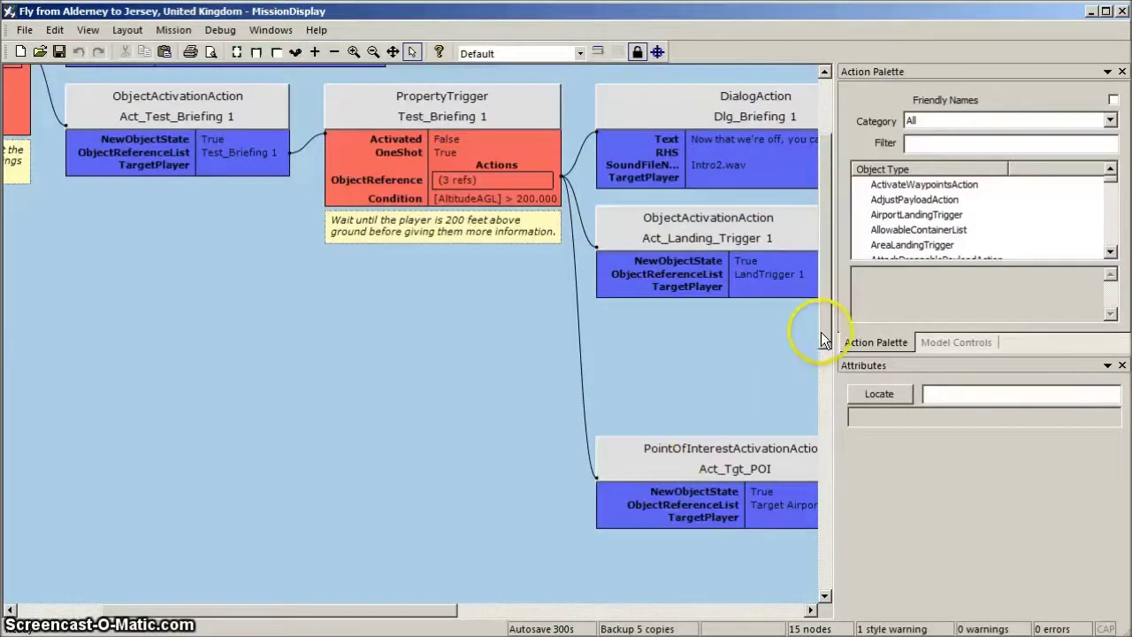
left_click_drag(821, 331, 829, 283)
left_click_drag(407, 610, 293, 608)
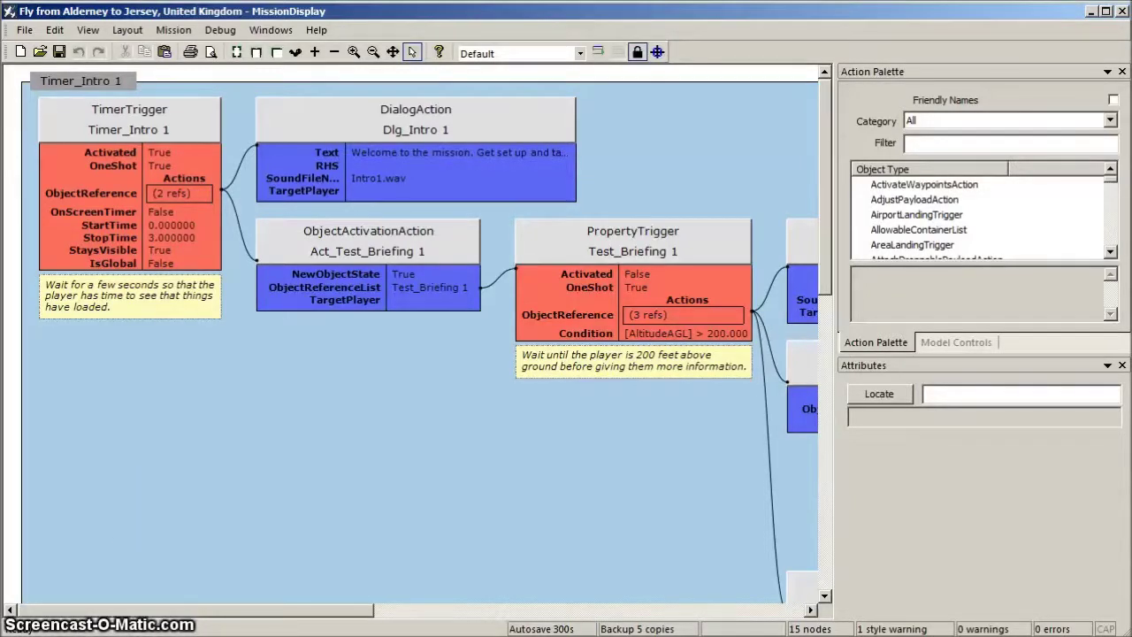
left_click(53, 30)
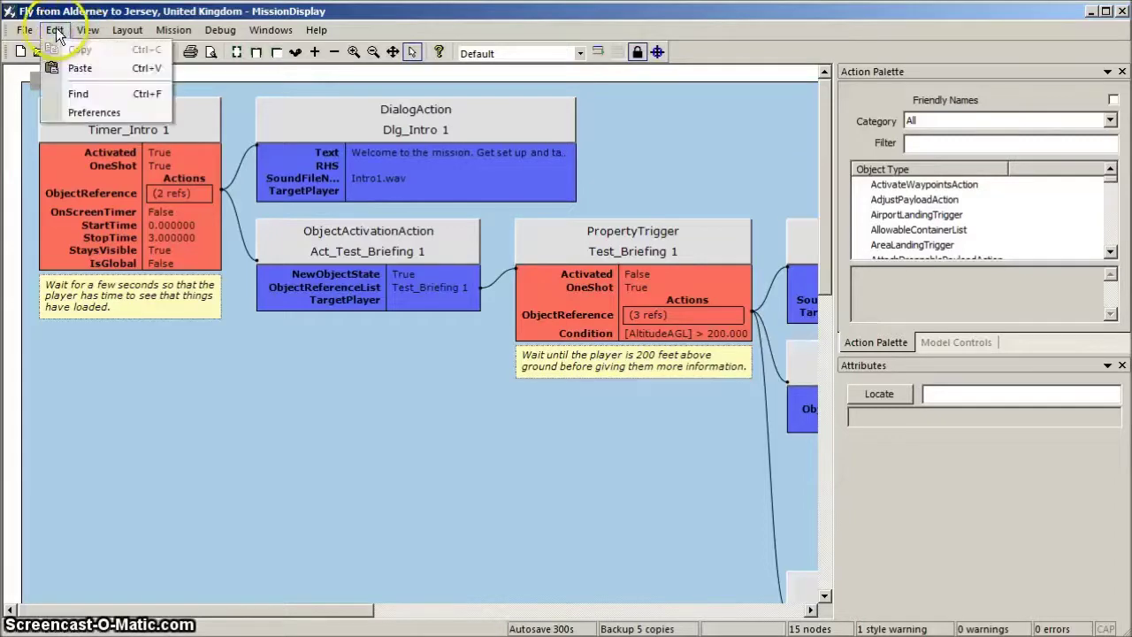
left_click(77, 92)
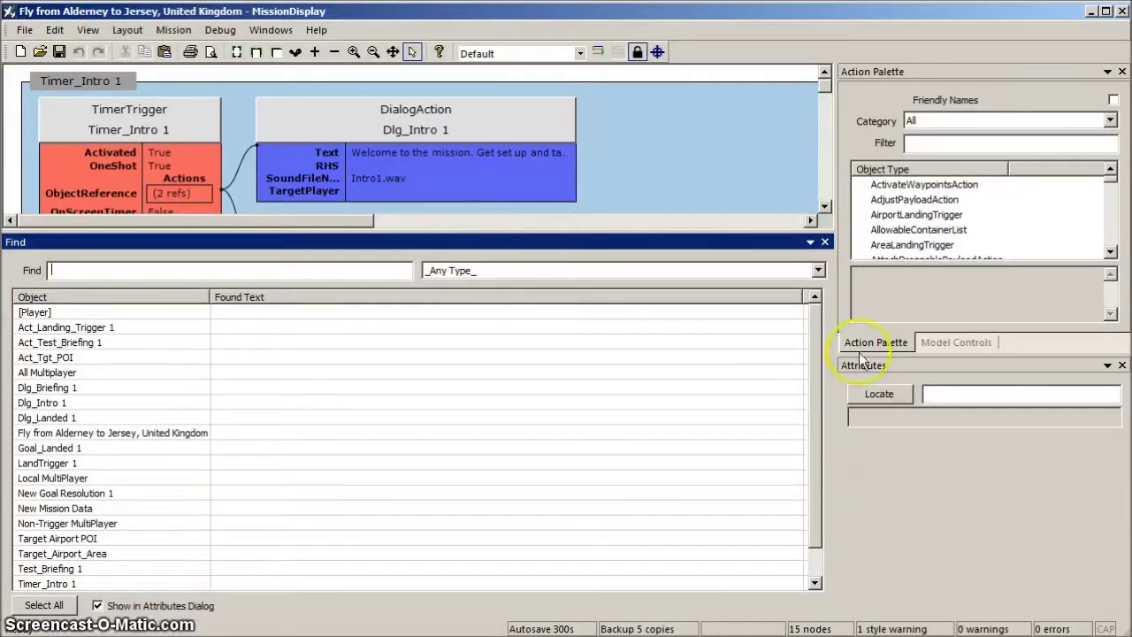
left_click(823, 242)
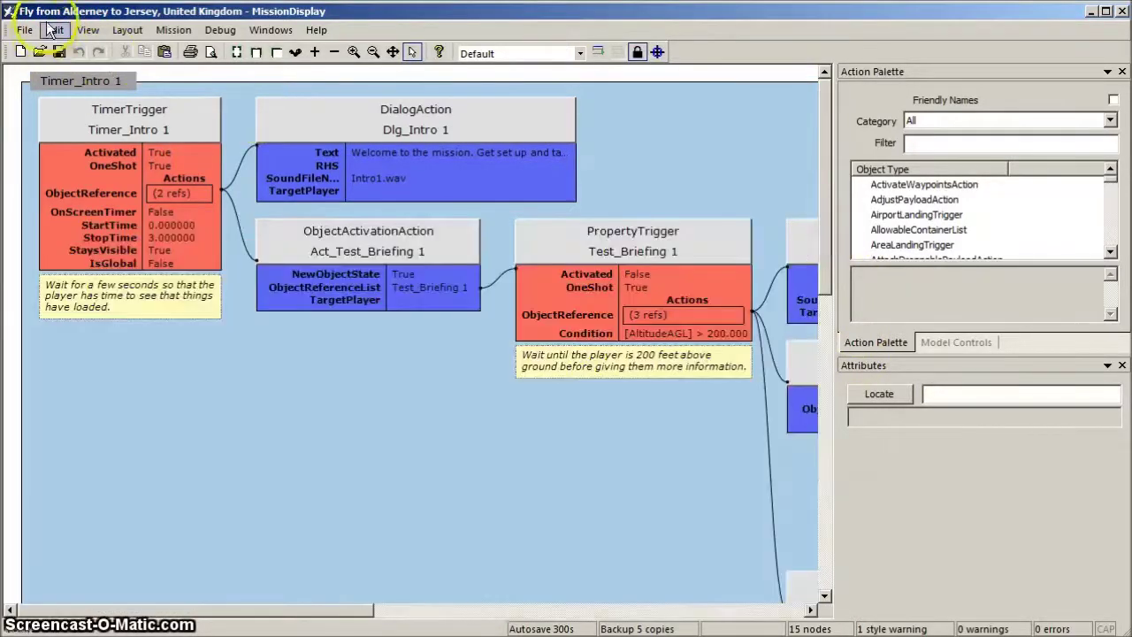
left_click(275, 30)
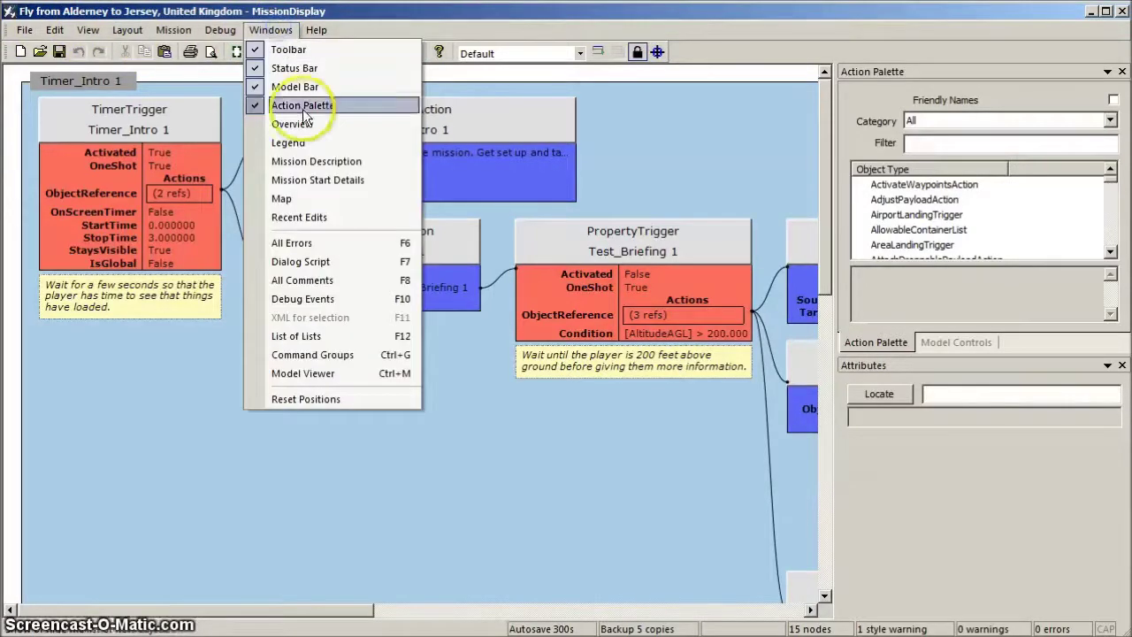
left_click(285, 195)
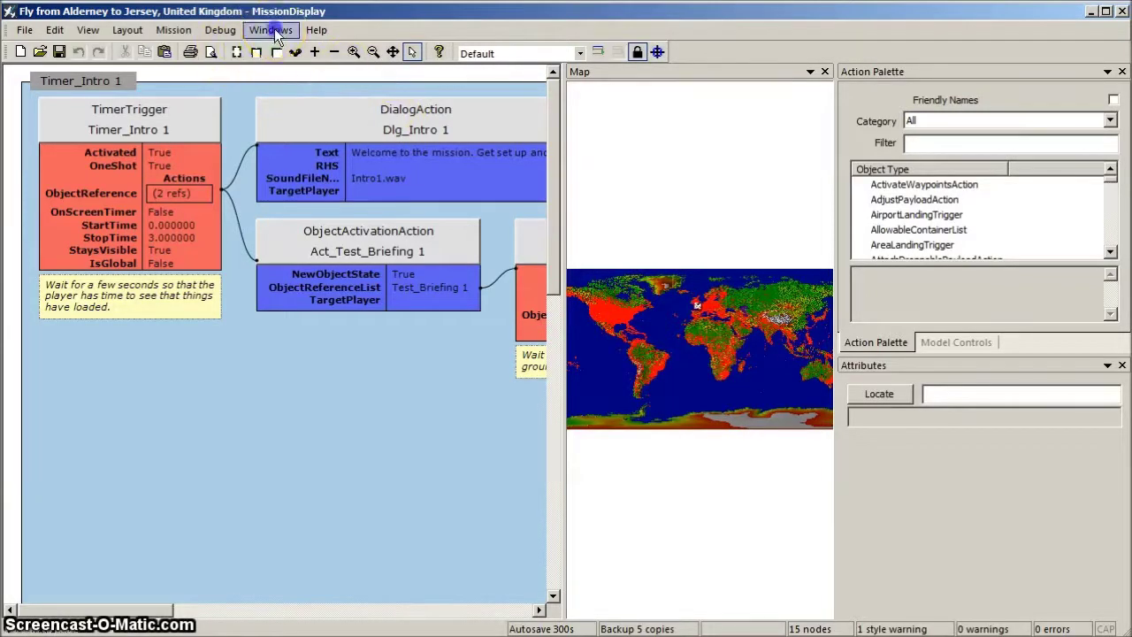
left_click(271, 30)
left_click(282, 199)
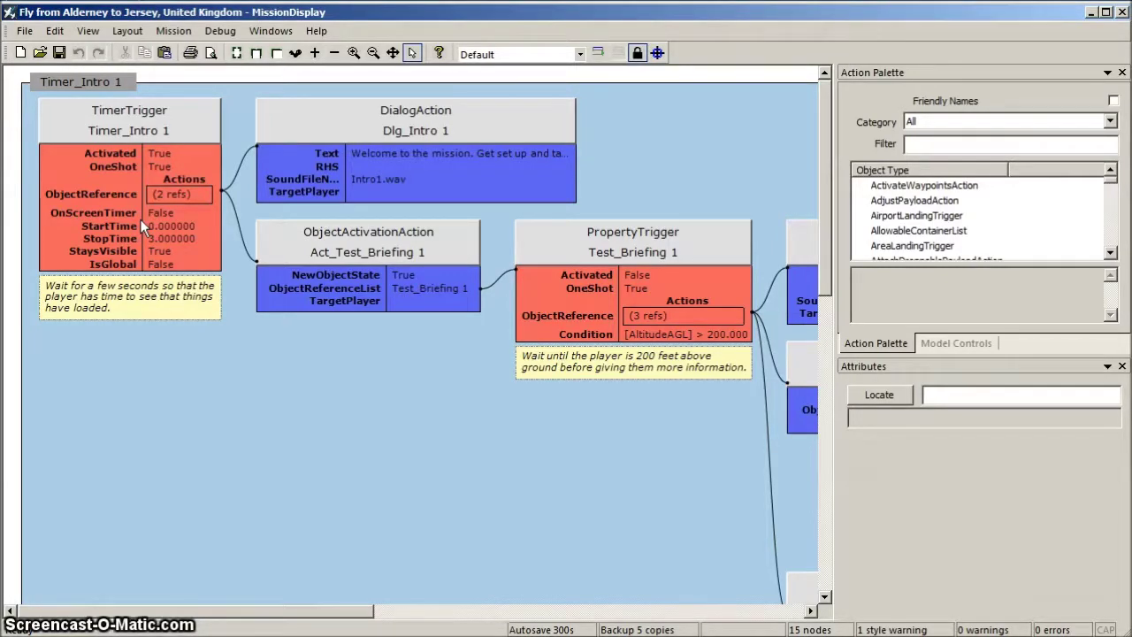
Scroll the diagram right to show the Dlg_Briefing and LandTrigger 1 nodes
left_click(369, 183)
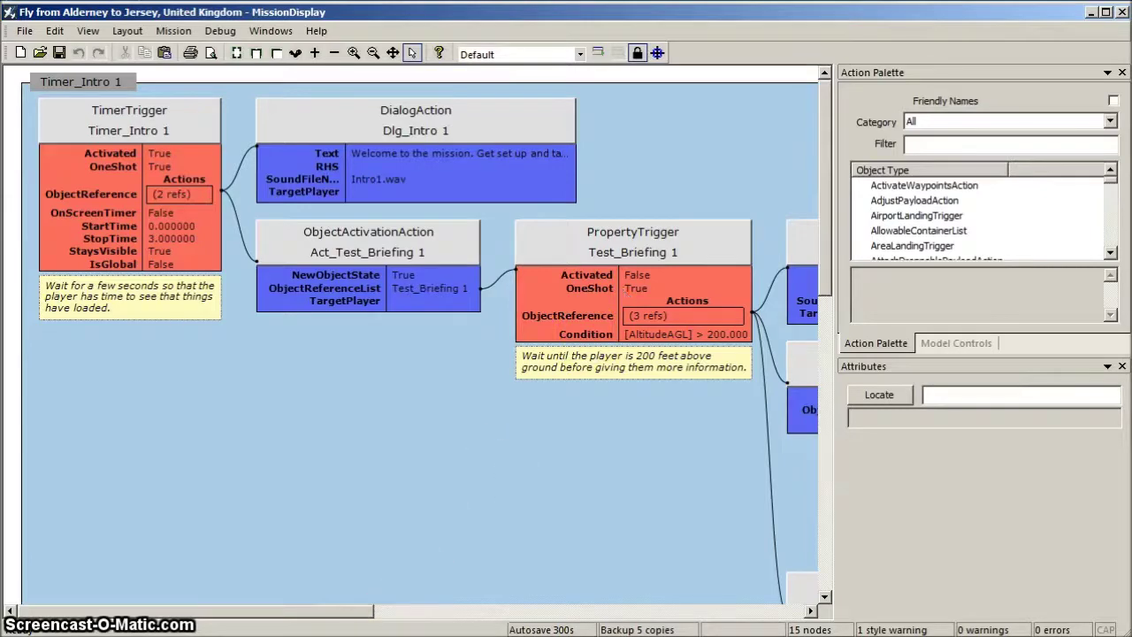
left_click(238, 610)
left_click_drag(238, 611, 459, 604)
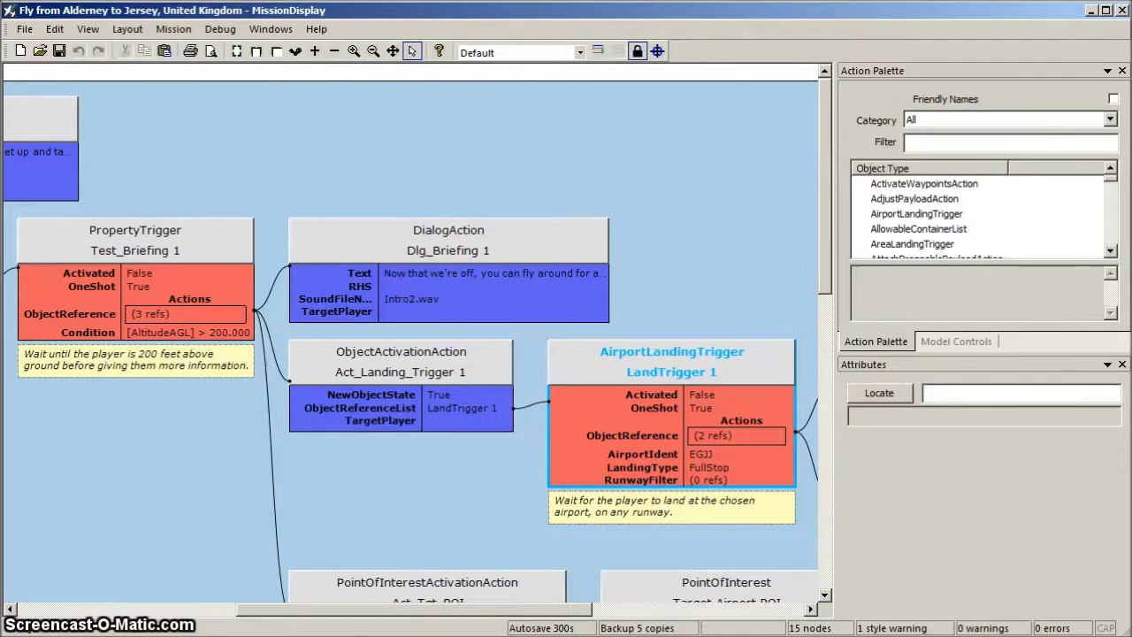
Scroll the diagram down and right to the PointOfInterest and RectangleArea nodes
scroll(381, 601, "right", 1)
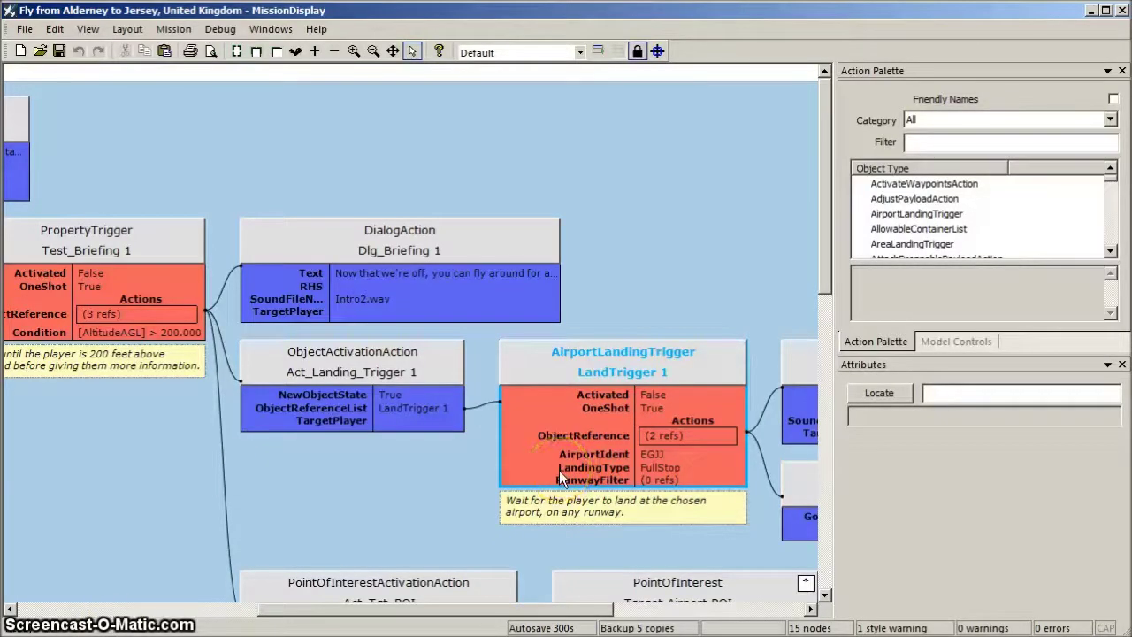
left_click_drag(819, 216, 809, 355)
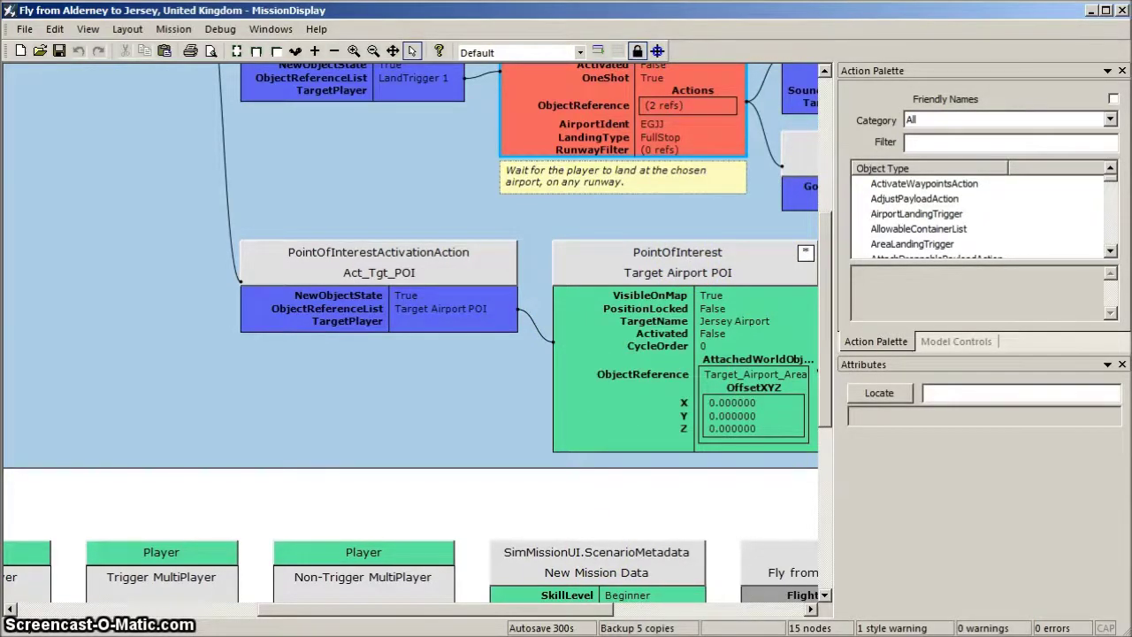
scroll(411, 335, "up", 5)
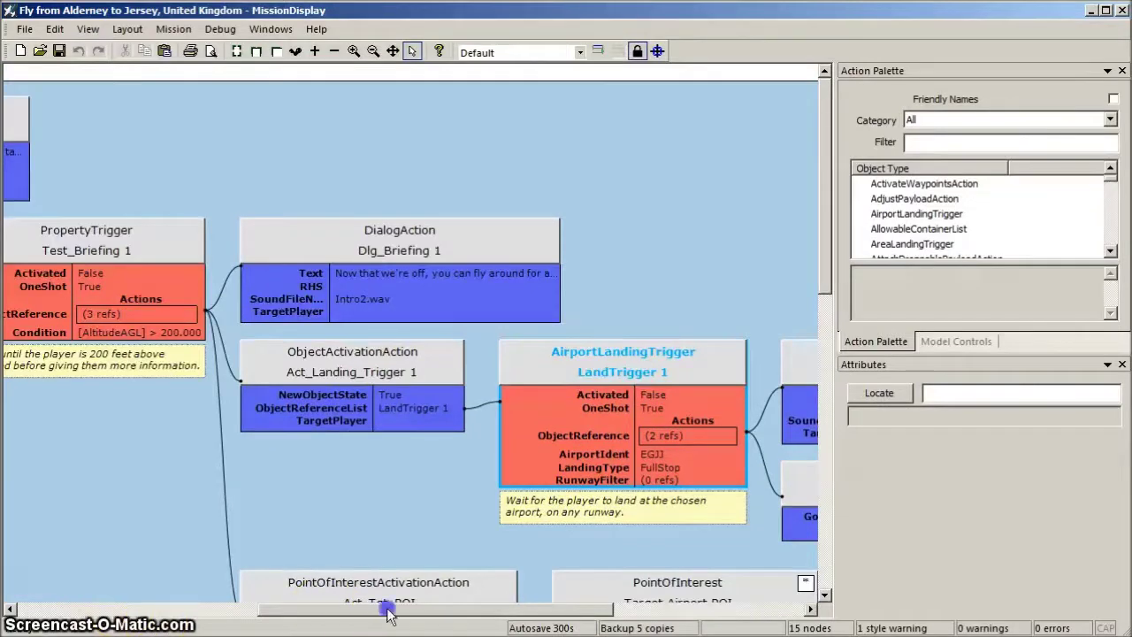
scroll(507, 625, "down", 5)
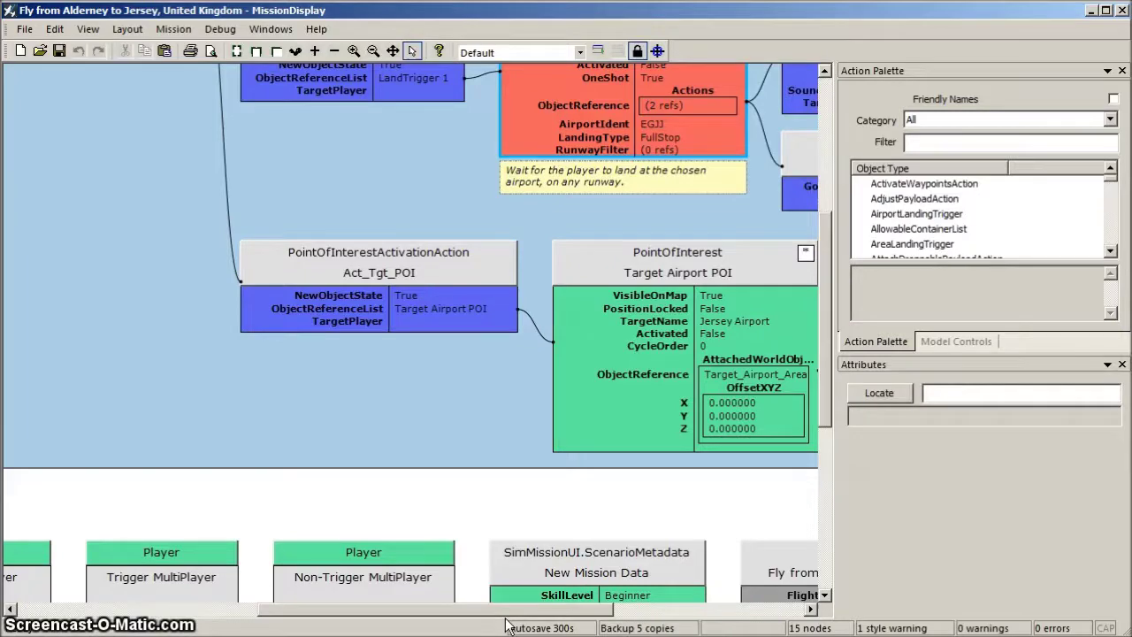
scroll(507, 619, "right", 5)
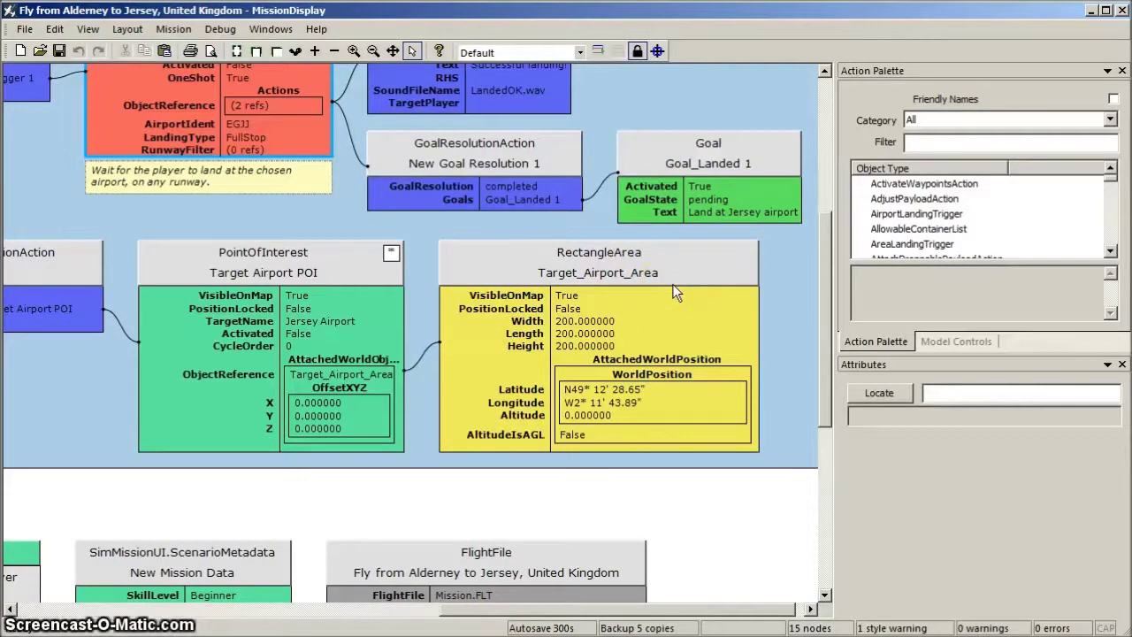
Scroll up to display LandTrigger 1 beside the Dlg_Landed and Goal_Landed nodes
left_click(512, 510)
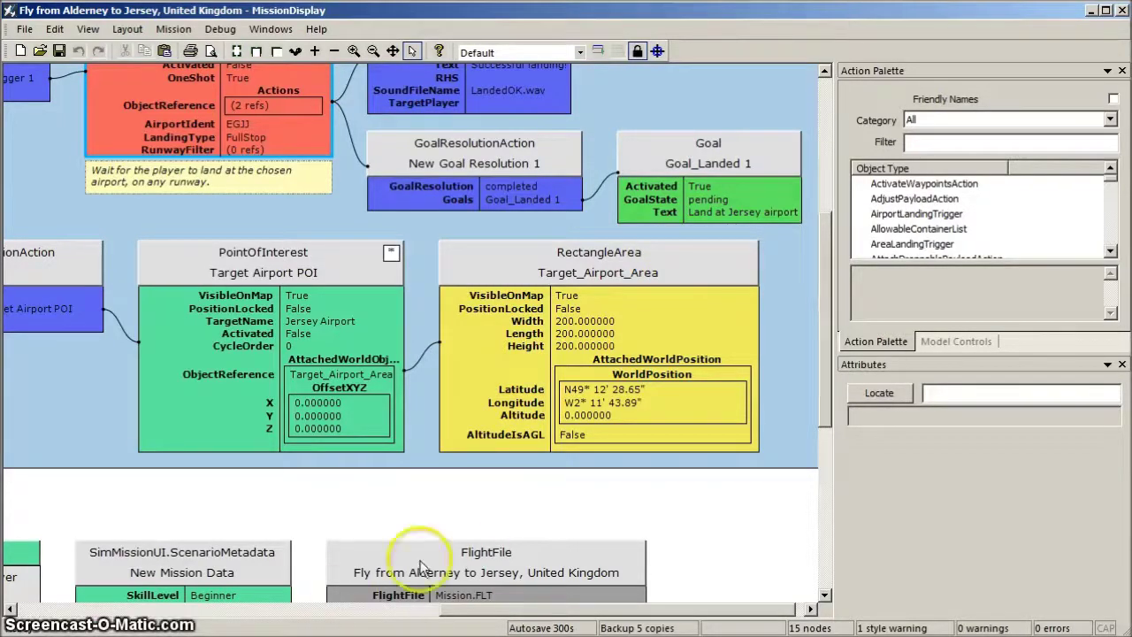
left_click(769, 388)
scroll(823, 345, "up", 2)
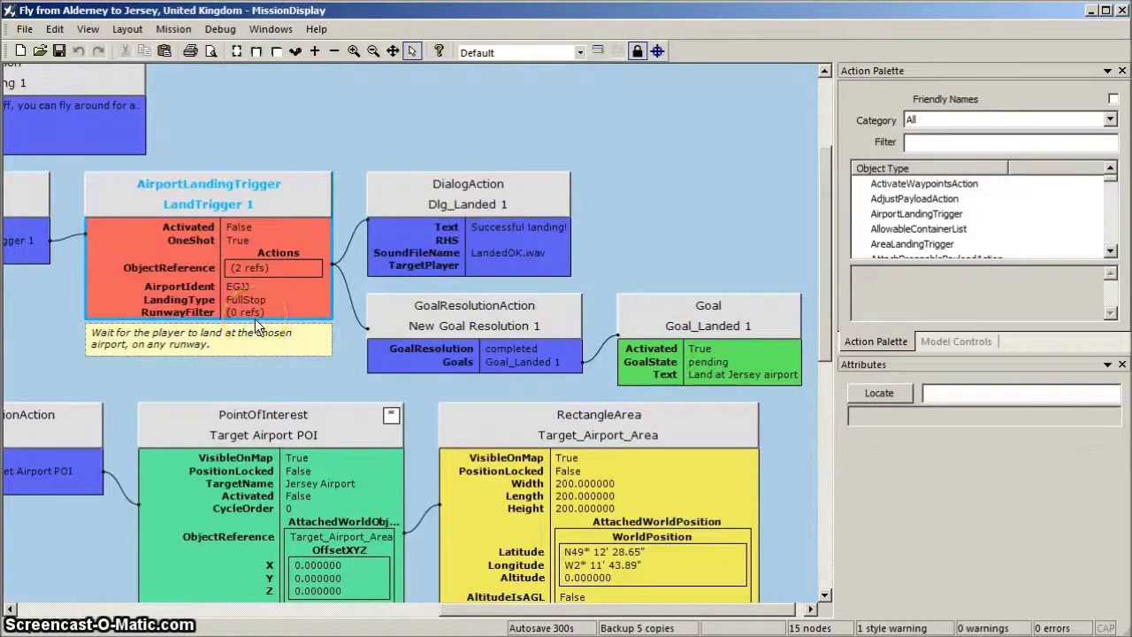
left_click(141, 260)
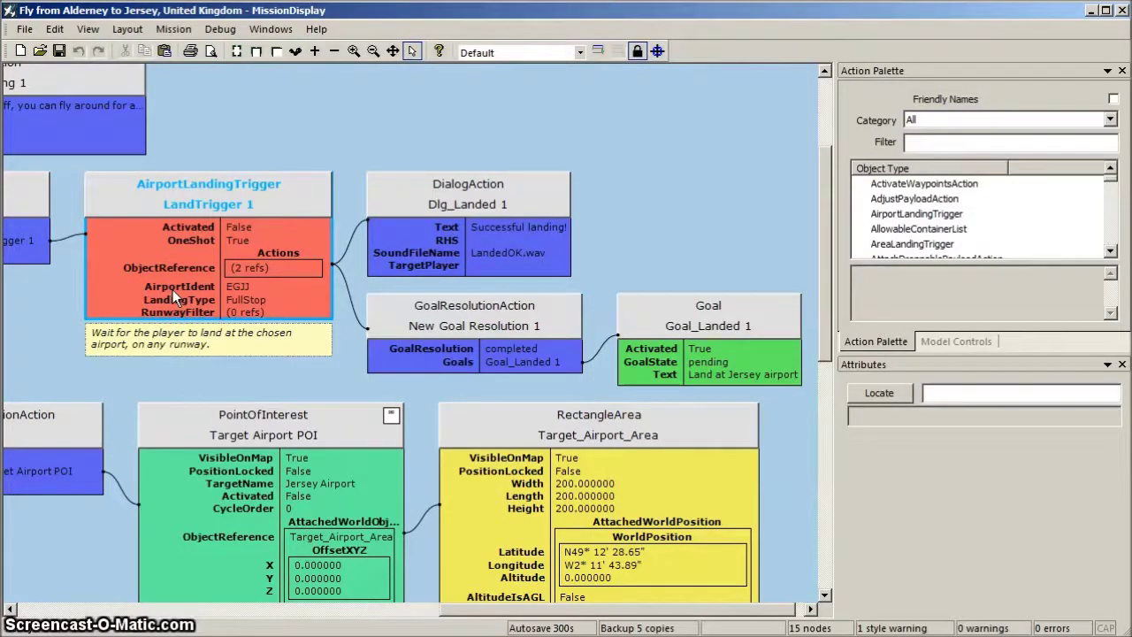
left_click(430, 251)
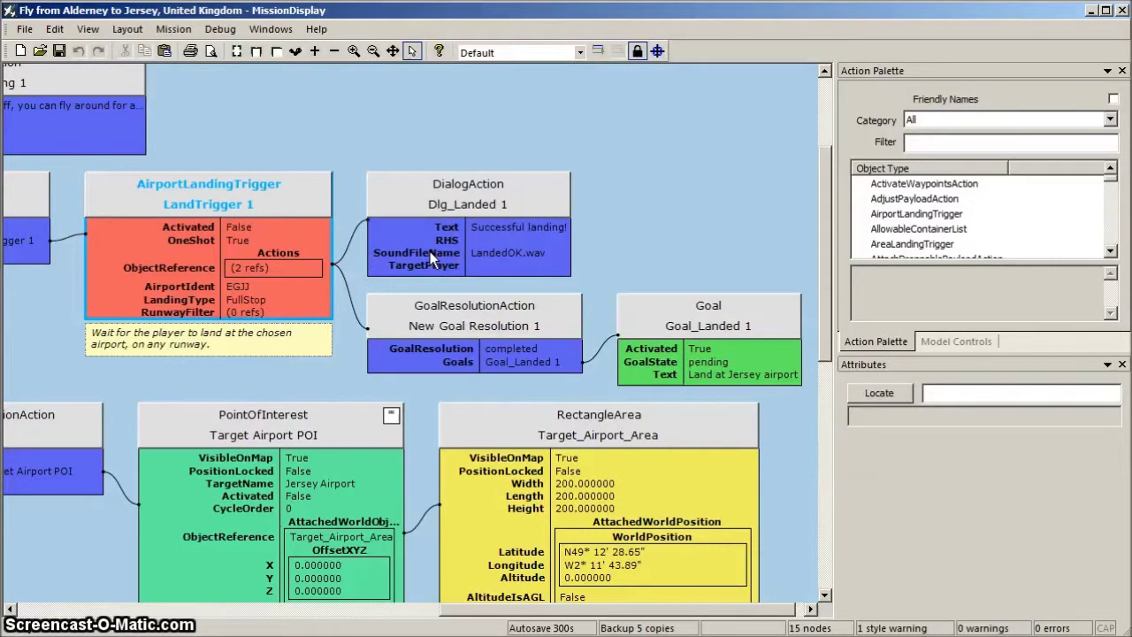
left_click(466, 248)
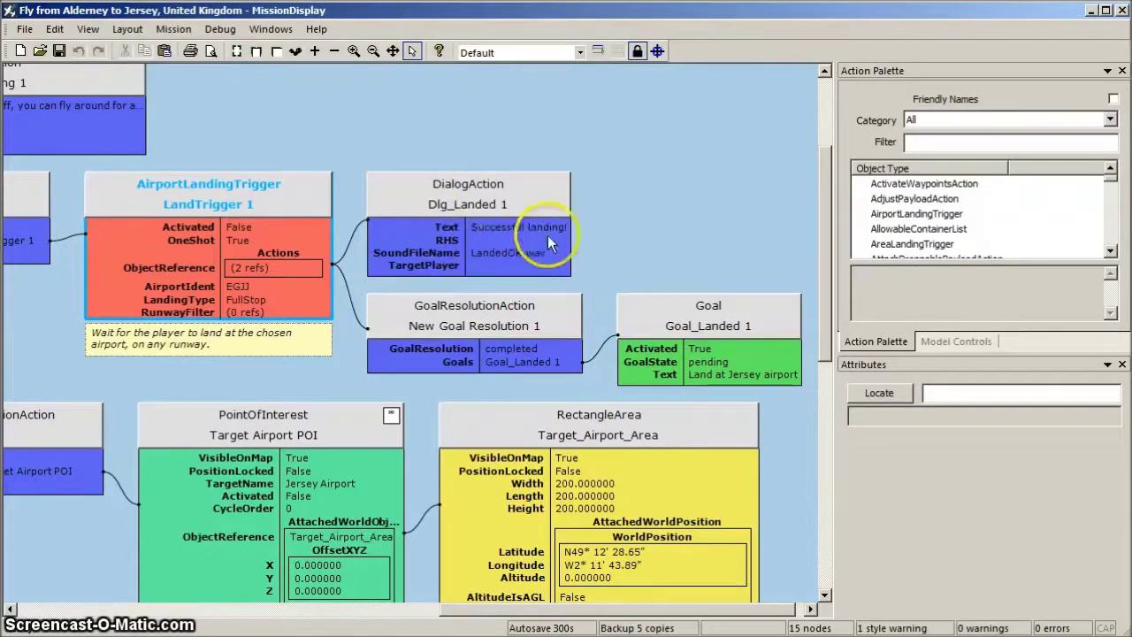
left_click(317, 582)
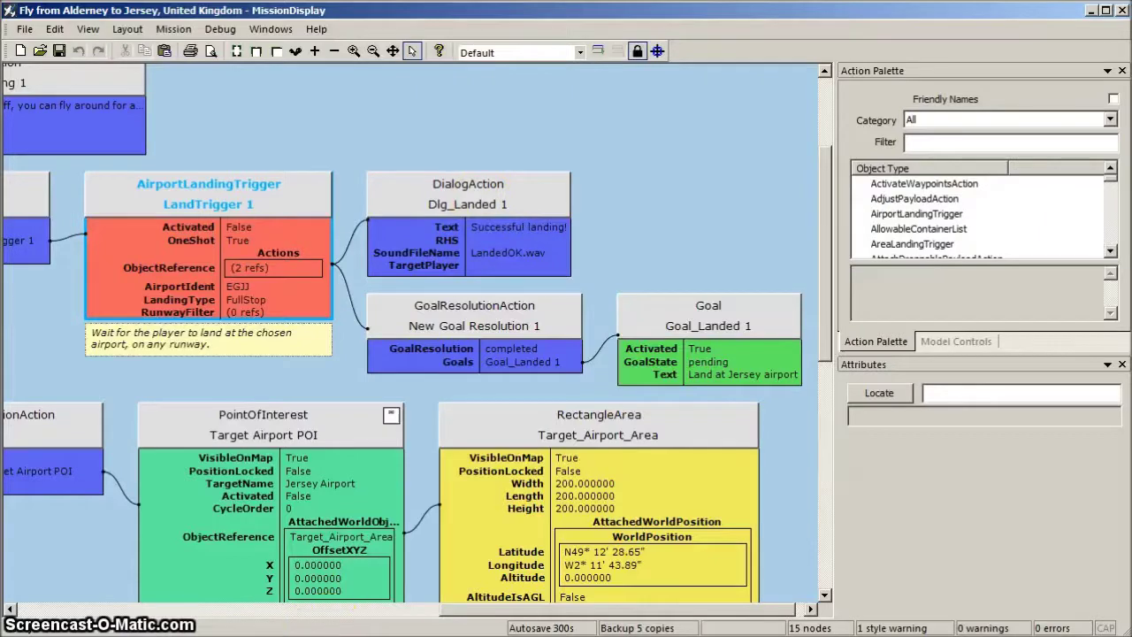
scroll(195, 504, "down", 3)
left_click(225, 298)
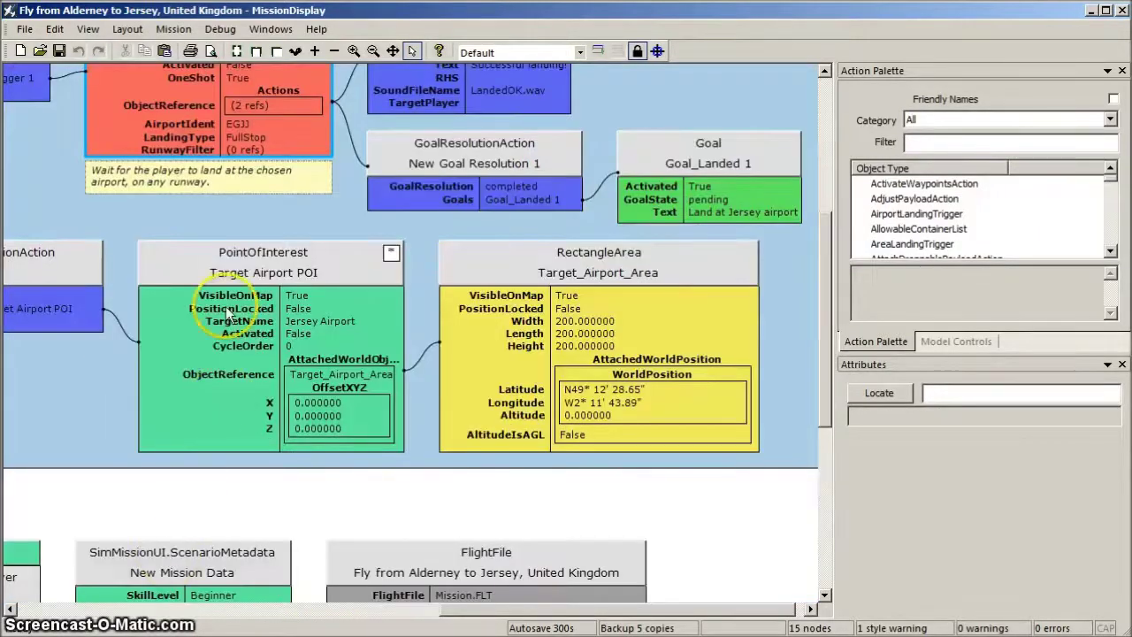
scroll(521, 331, "up", 3)
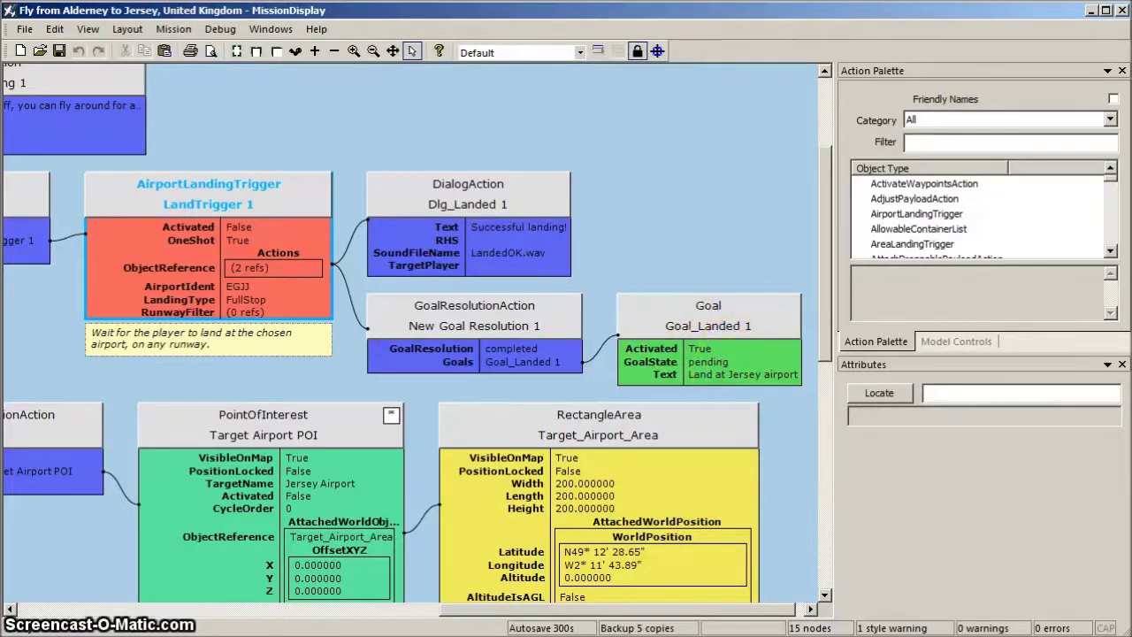
Zoom out to show the full Alderney-to-Jersey chain from Timer_Intro 1 to Goal_Landed 1
scroll(707, 336, "down", 3)
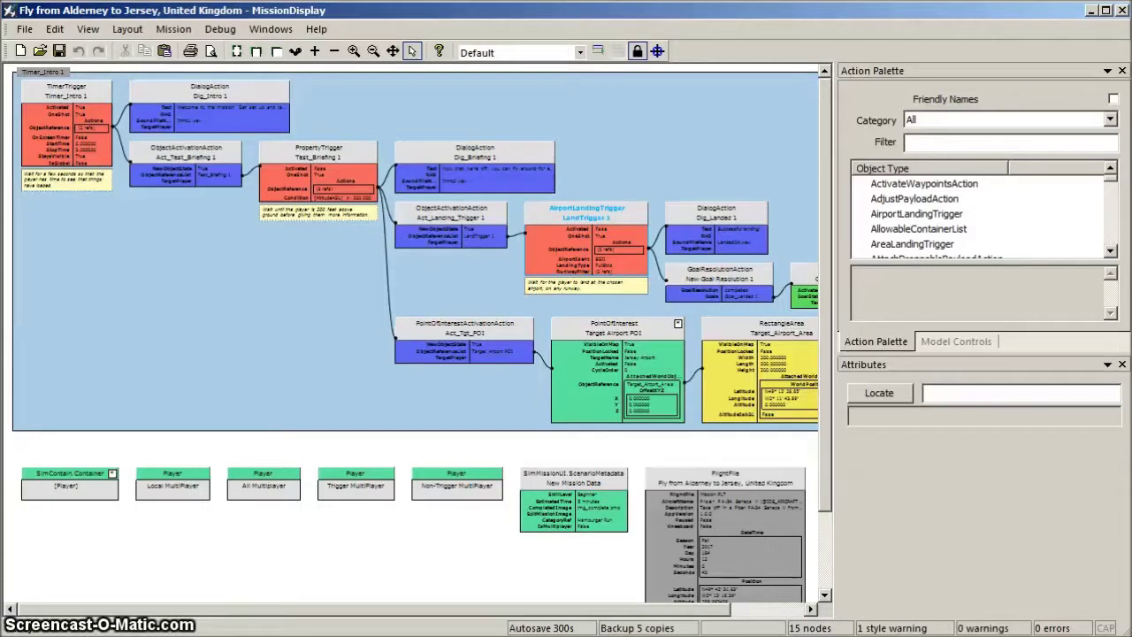